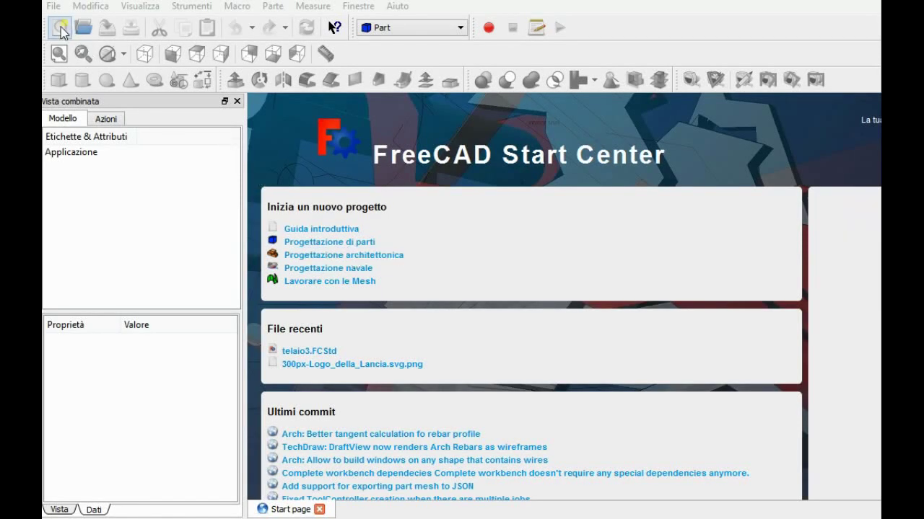
# - Create a new document and import the Alfa Romeo logo SVG using the SVG-as-geometry option
pyautogui.click(60, 27)
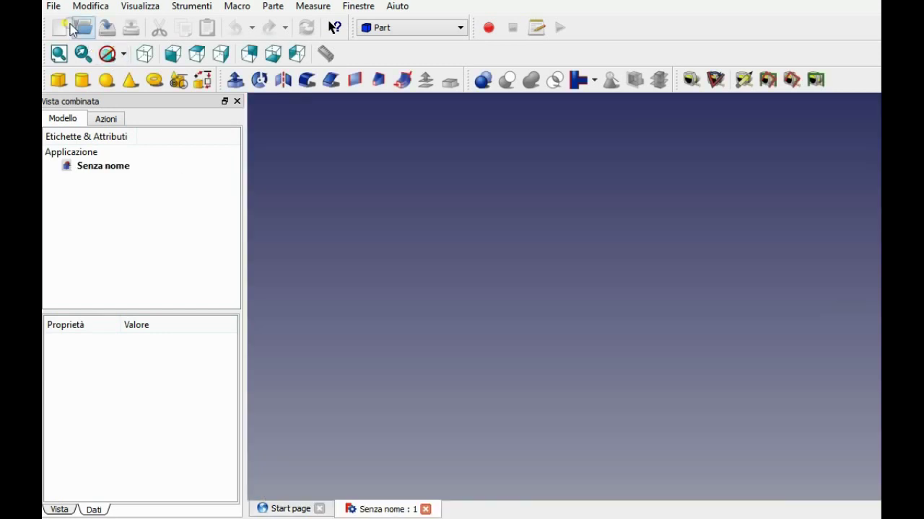
pyautogui.click(53, 7)
pyautogui.click(121, 182)
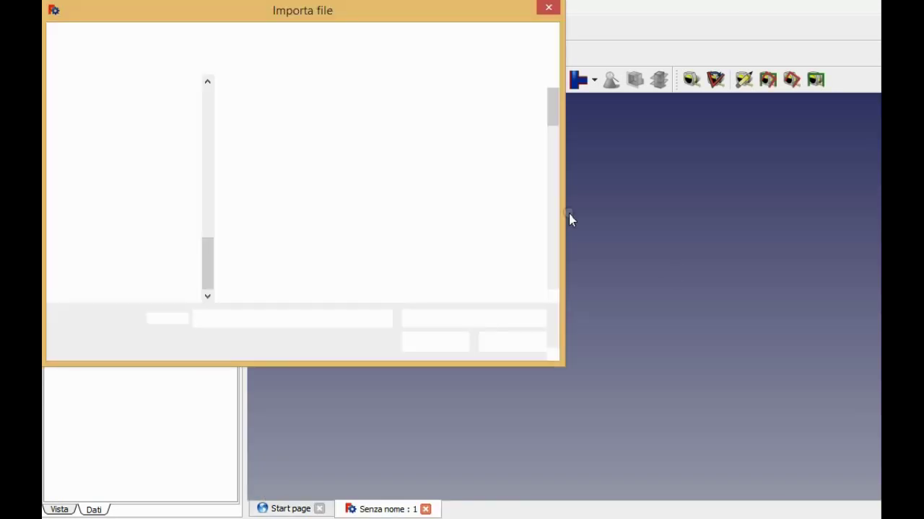
pyautogui.scroll(1, 559, 192)
pyautogui.click(478, 144)
pyautogui.click(440, 341)
pyautogui.click(498, 254)
pyautogui.click(599, 315)
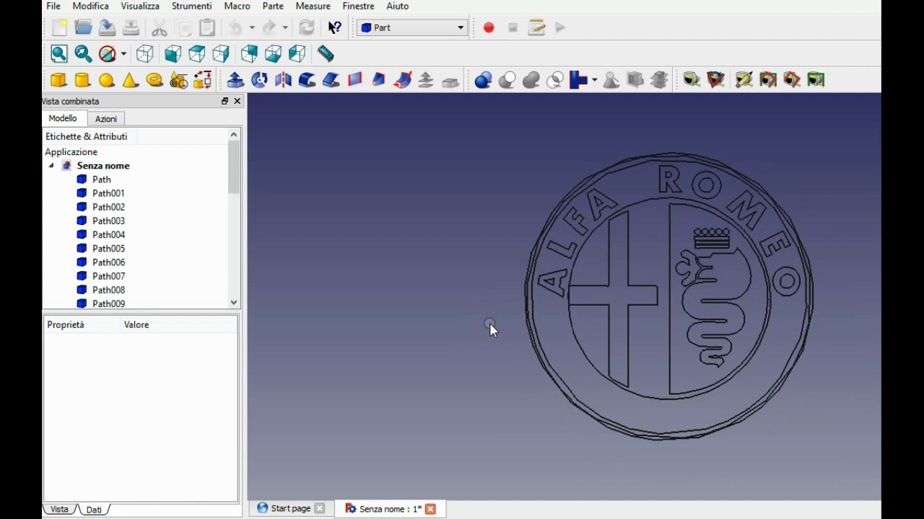
pyautogui.click(124, 194)
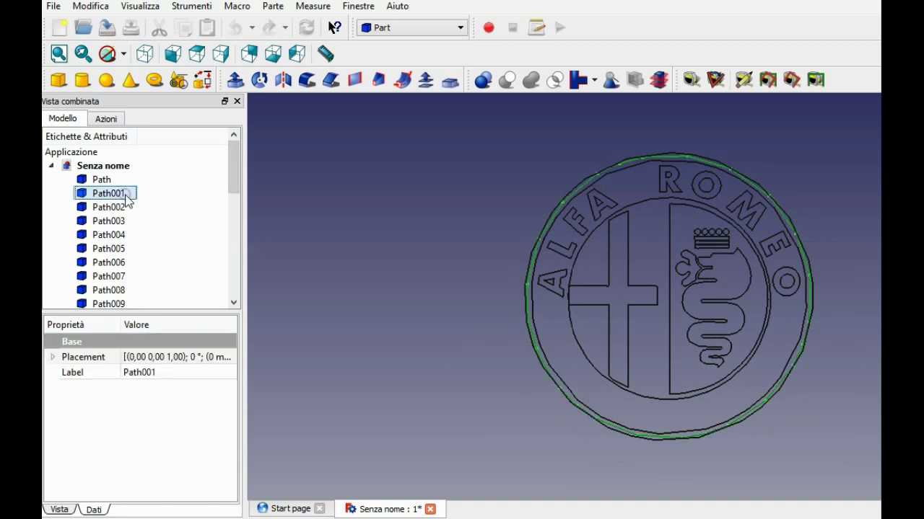
pyautogui.click(126, 208)
pyautogui.click(126, 222)
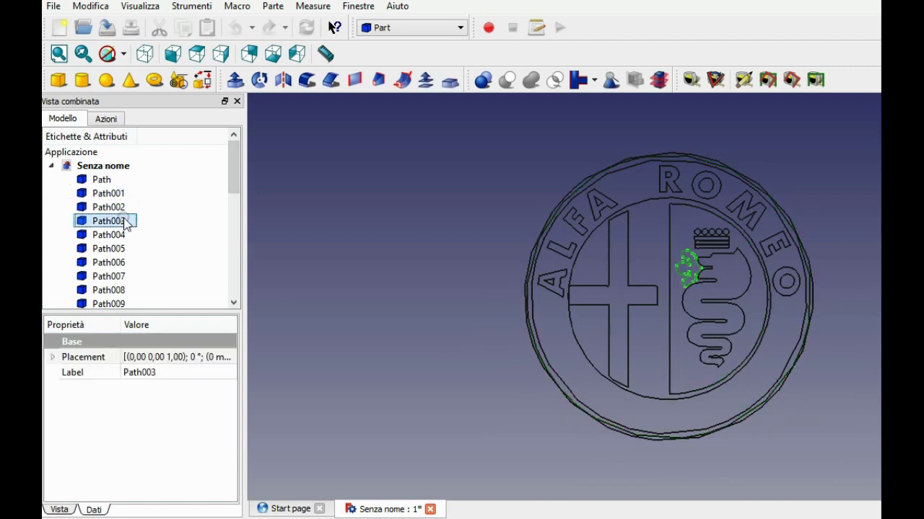
pyautogui.click(126, 236)
pyautogui.click(125, 249)
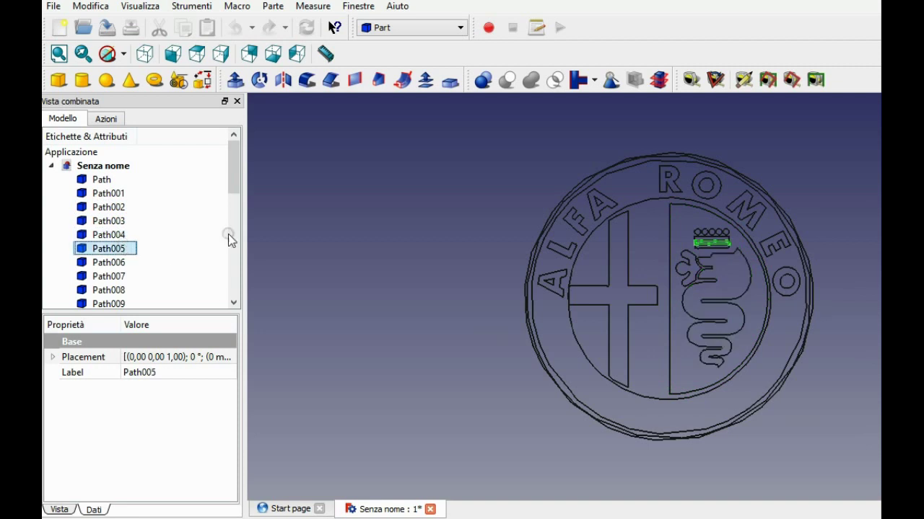
pyautogui.scroll(-1, 238, 197)
pyautogui.click(124, 222)
pyautogui.click(124, 236)
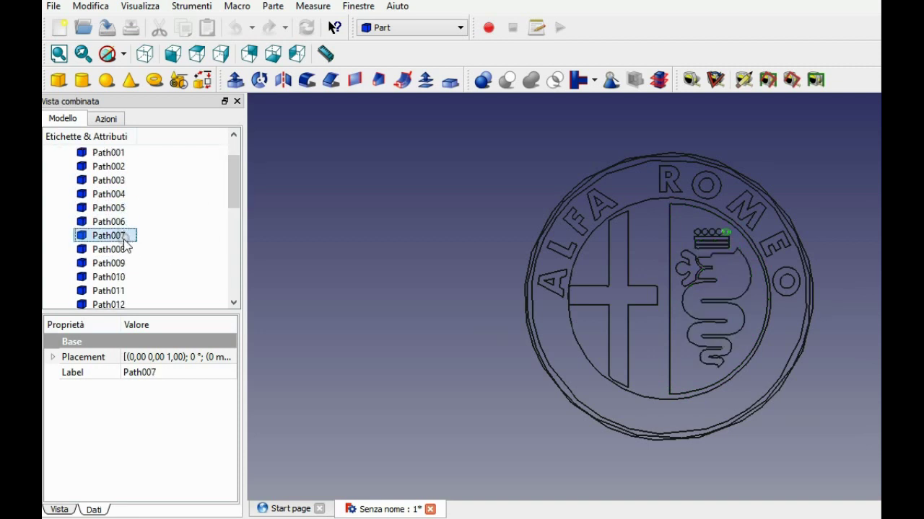
pyautogui.click(124, 249)
pyautogui.click(124, 263)
pyautogui.click(124, 277)
pyautogui.click(124, 291)
pyautogui.click(235, 300)
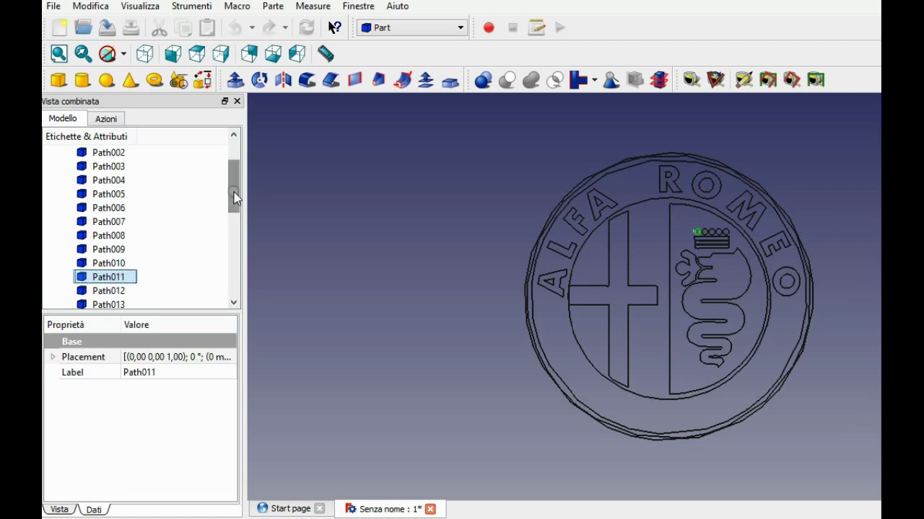
pyautogui.moveTo(236, 197); pyautogui.dragTo(234, 207)
pyautogui.click(123, 250)
pyautogui.click(121, 263)
pyautogui.click(119, 278)
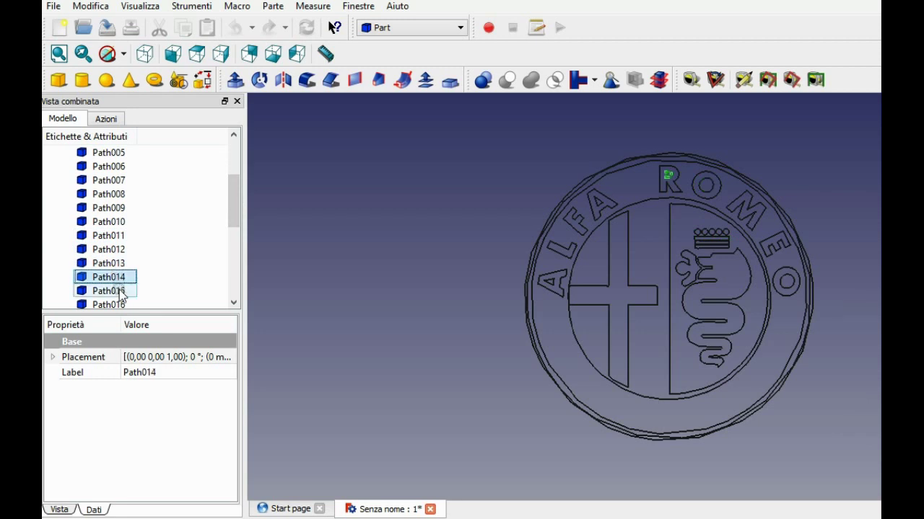
pyautogui.click(119, 291)
# - Extrude the outer circle Path015 4 mm as a solid disc
pyautogui.click(237, 83)
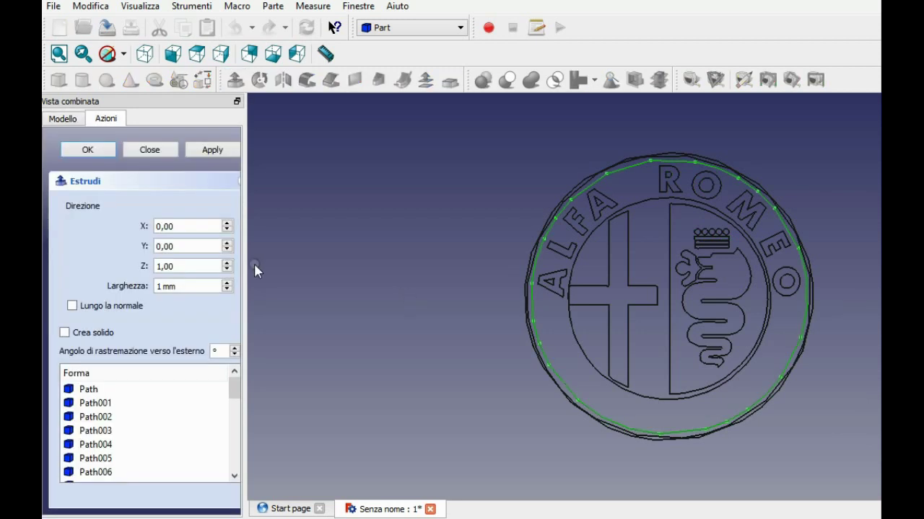
pyautogui.click(64, 333)
pyautogui.click(87, 149)
# - Inspect the disc in front and top views and select it in the tree
pyautogui.moveTo(358, 261)
pyautogui.mouseDown(button='middle')
pyautogui.moveTo(546, 252)
pyautogui.moveTo(430, 260)
pyautogui.mouseUp(button='middle')
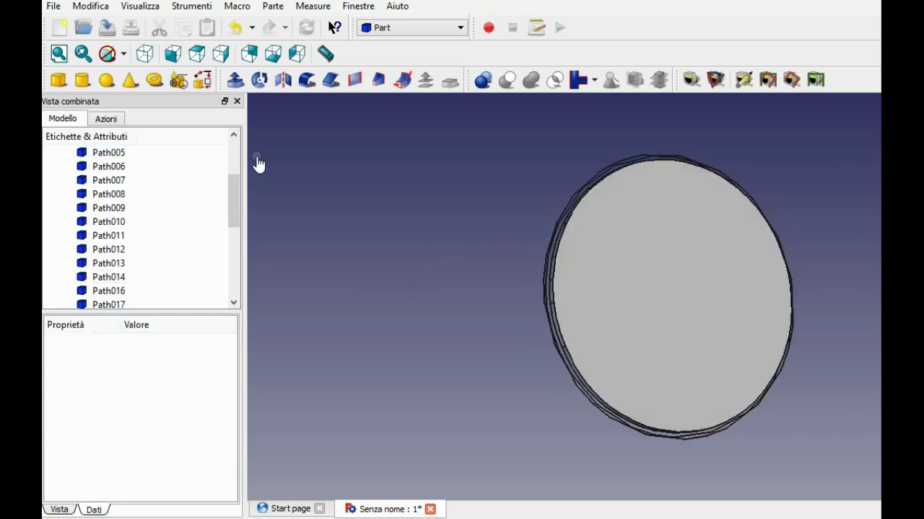
pyautogui.click(173, 54)
pyautogui.click(198, 54)
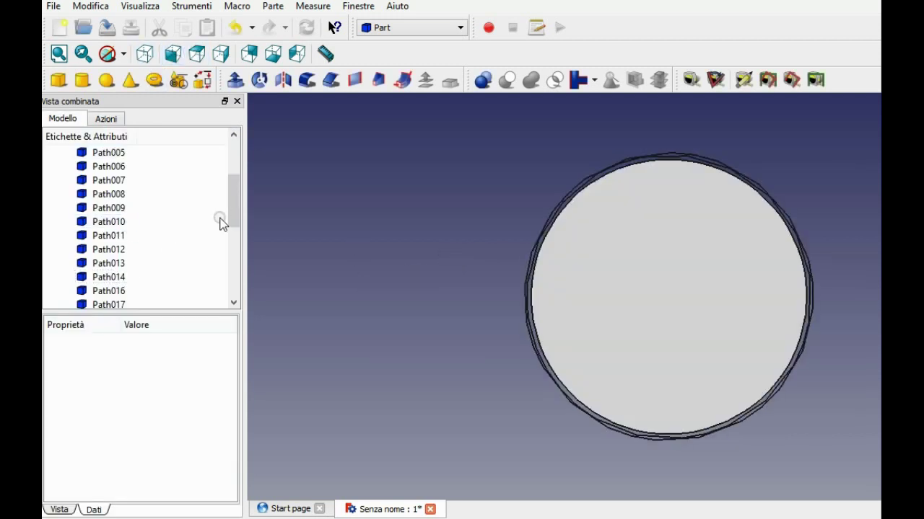
pyautogui.moveTo(232, 209); pyautogui.dragTo(233, 298)
pyautogui.click(123, 296)
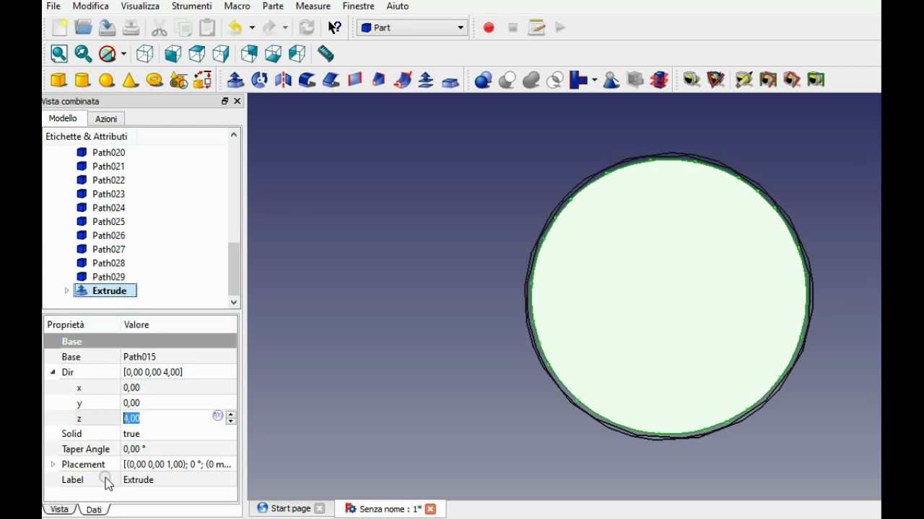
# - Give the disc a blue-violet Shape Color from its View properties
pyautogui.click(59, 510)
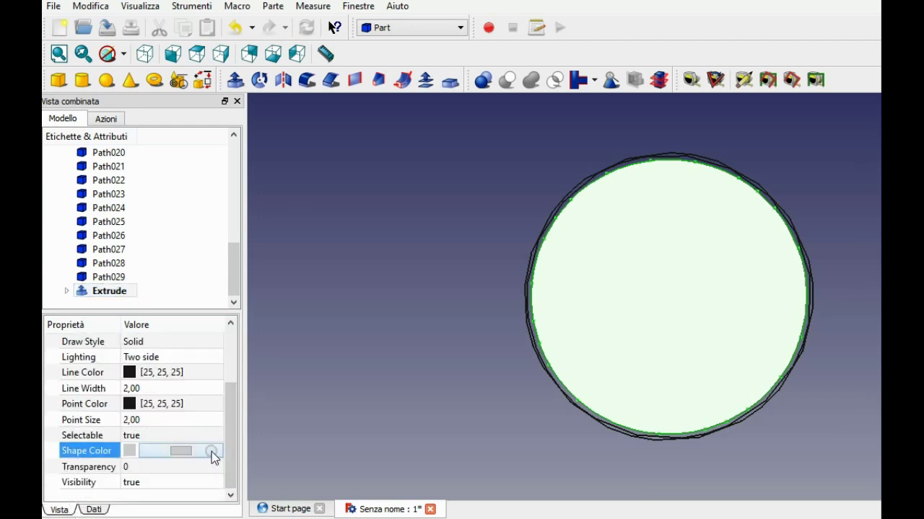
pyautogui.click(191, 450)
pyautogui.click(435, 258)
pyautogui.click(656, 389)
pyautogui.click(433, 404)
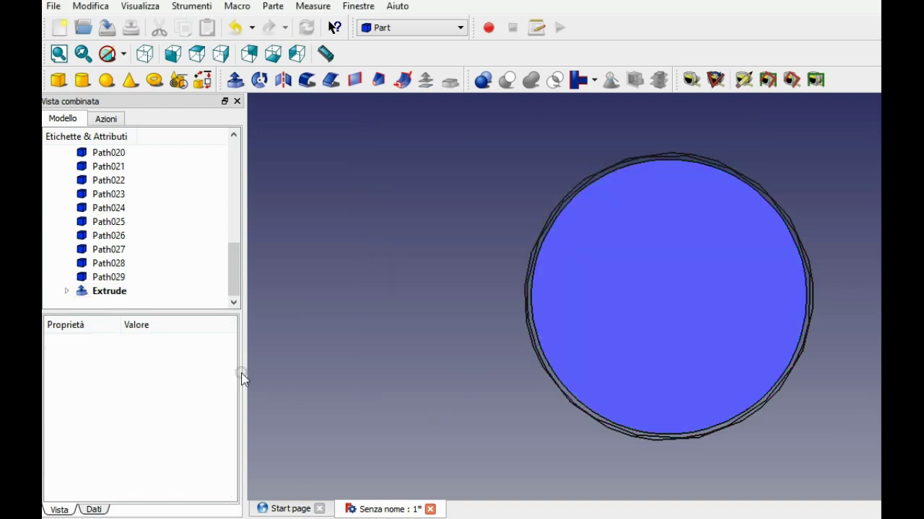
# - Darken the disc's colour to dark blue (48, 48, 147) with value 147
pyautogui.click(117, 293)
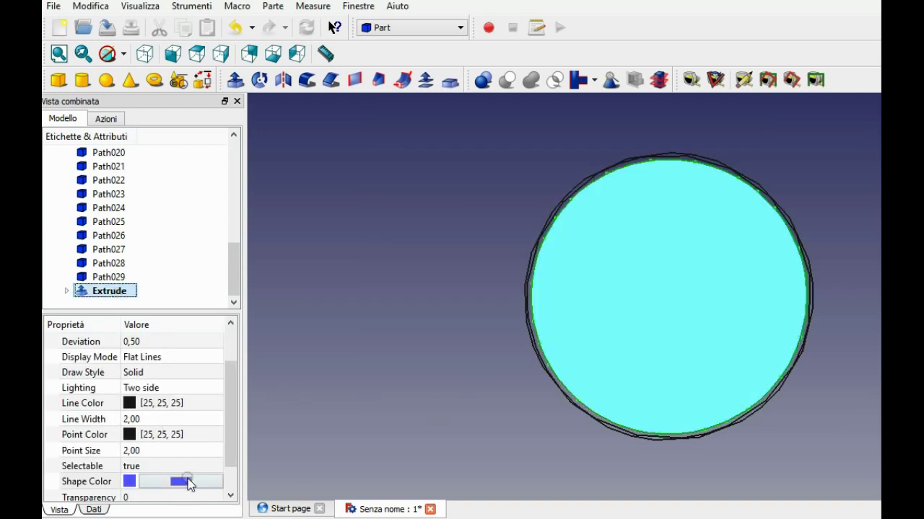
pyautogui.click(181, 481)
pyautogui.click(744, 215)
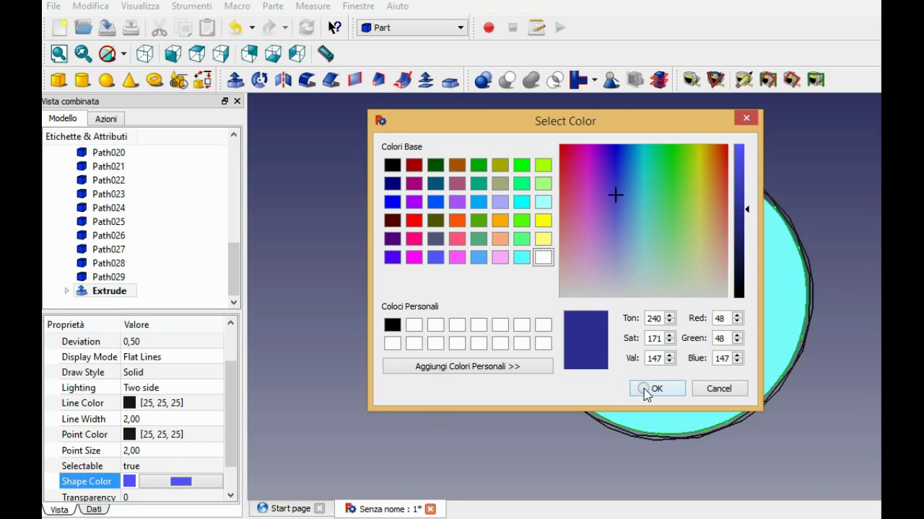
pyautogui.click(646, 389)
pyautogui.click(395, 376)
pyautogui.click(123, 293)
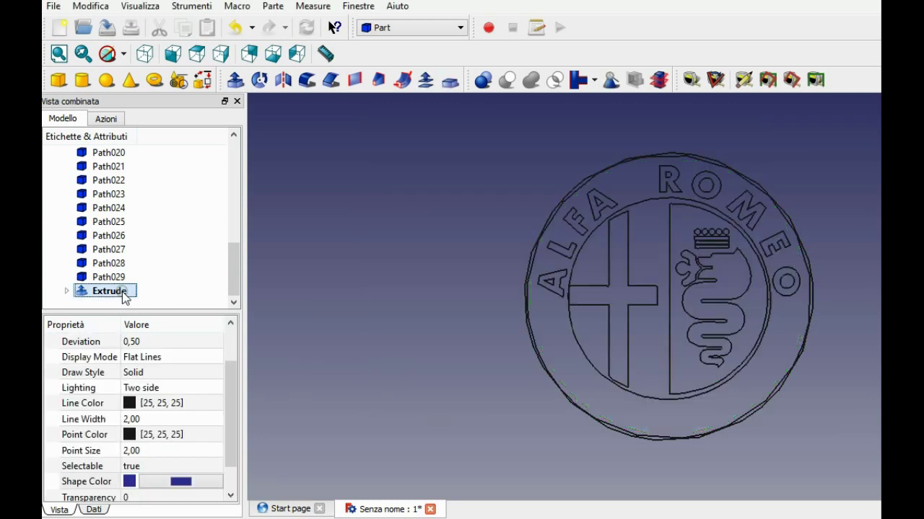
# - Hide the blue disc and extrude the cross outline Path029 4 mm as a solid
pyautogui.press('space')
pyautogui.click(123, 280)
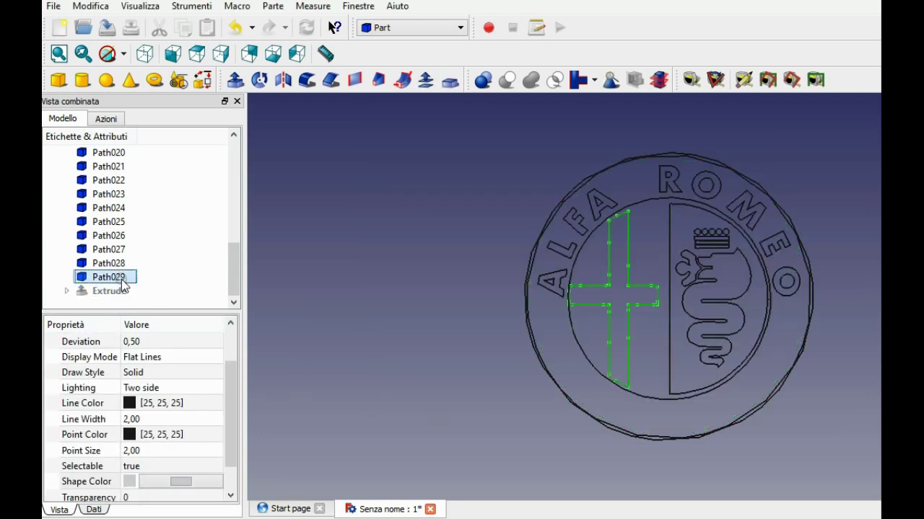
pyautogui.click(235, 80)
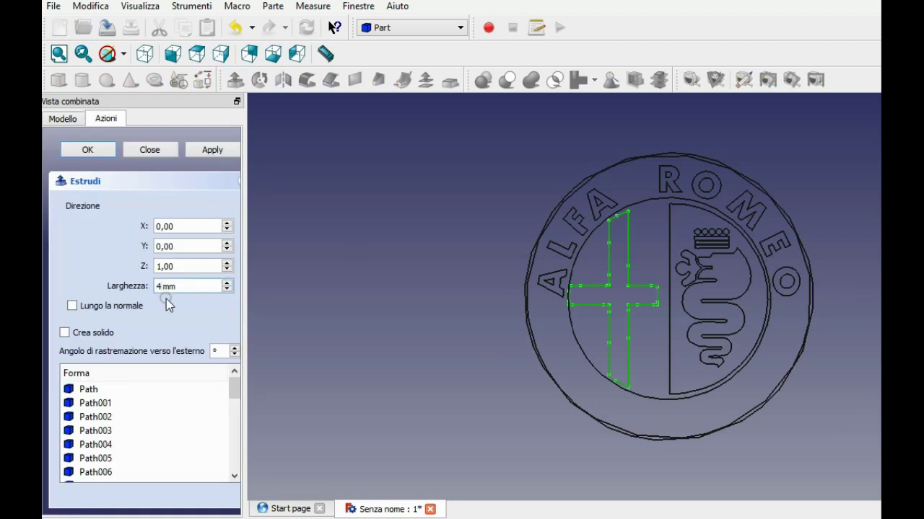
pyautogui.click(64, 332)
pyautogui.click(88, 149)
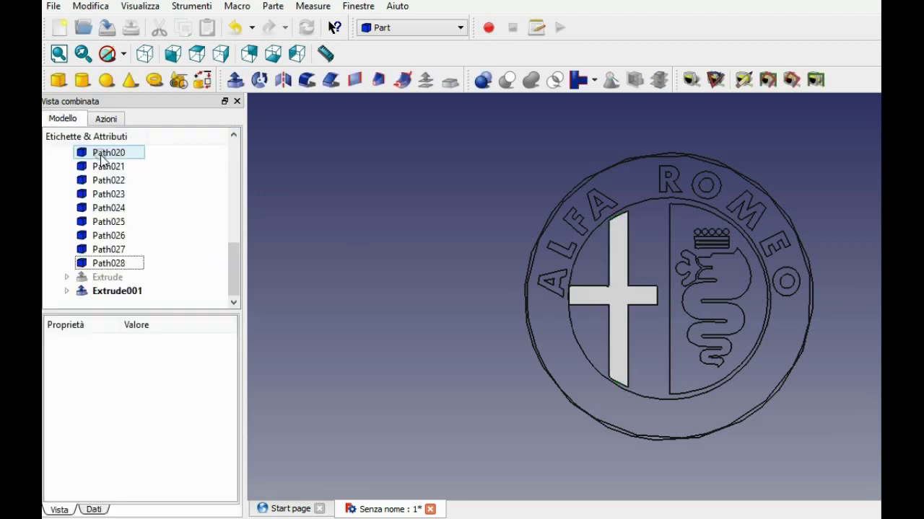
# - Set the Shape Color of the cross extrusion Extrude001 to pure red
pyautogui.click(119, 291)
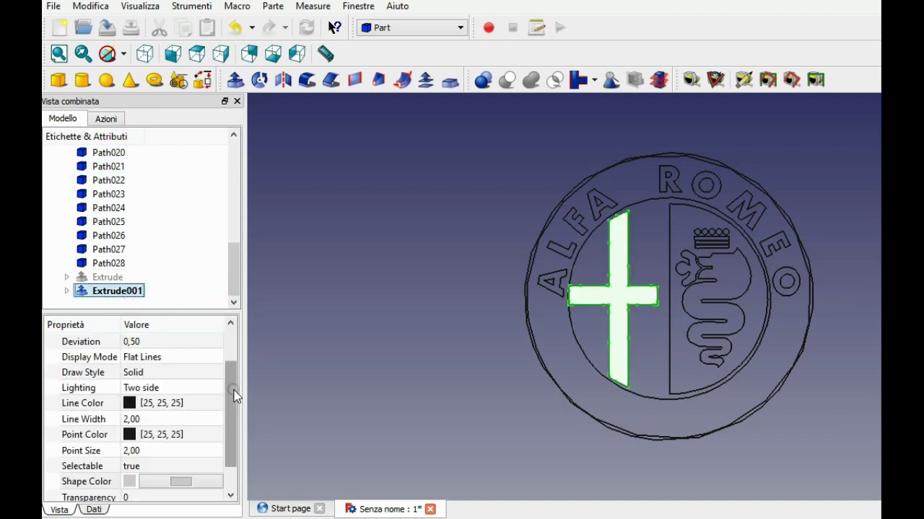
pyautogui.scroll(-1, 205, 433)
pyautogui.click(204, 450)
pyautogui.click(413, 220)
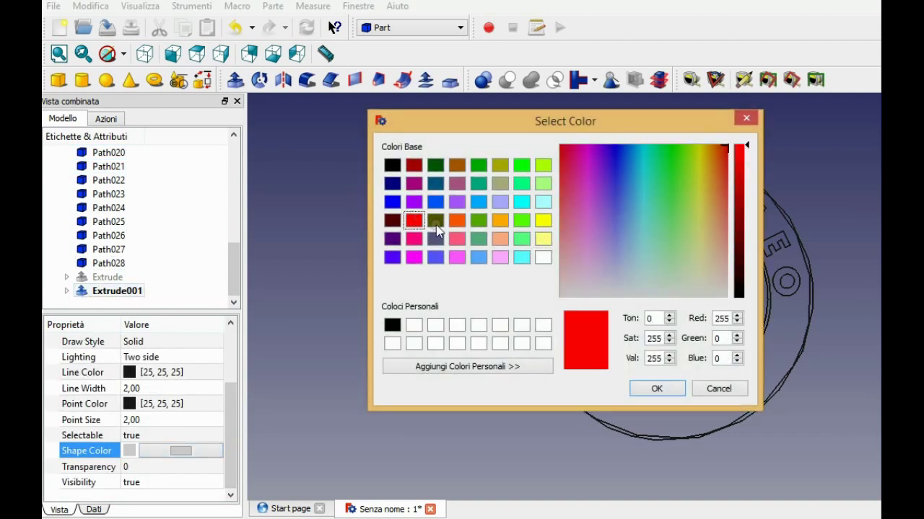
pyautogui.click(637, 389)
# - Compare the disc and cross colours, then hide the disc again
pyautogui.click(108, 277)
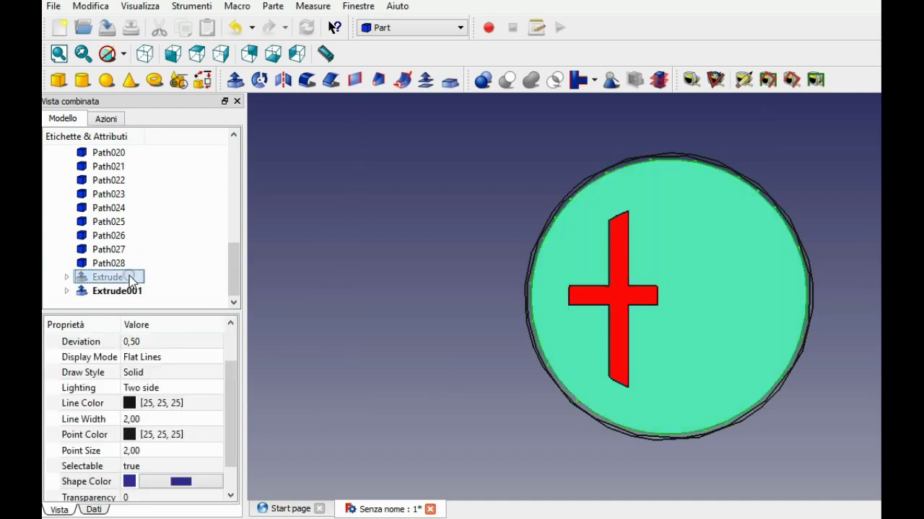
pyautogui.click(347, 356)
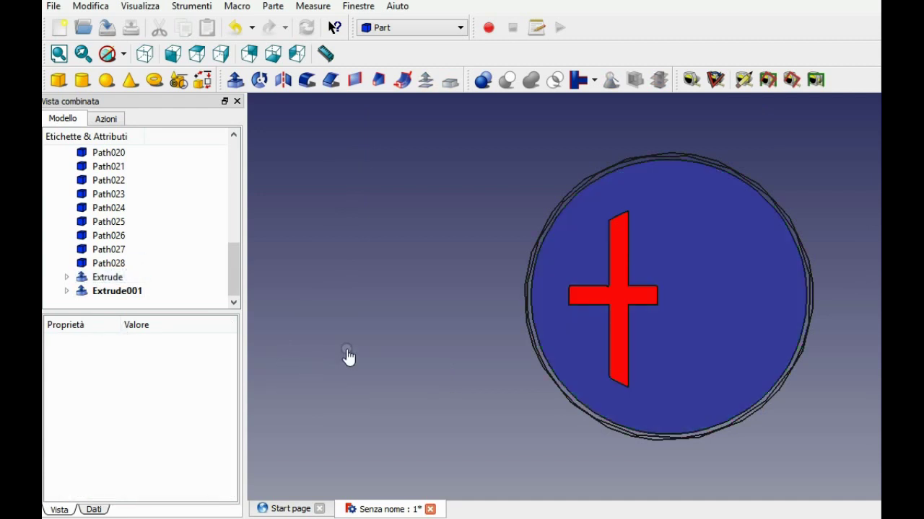
pyautogui.click(129, 279)
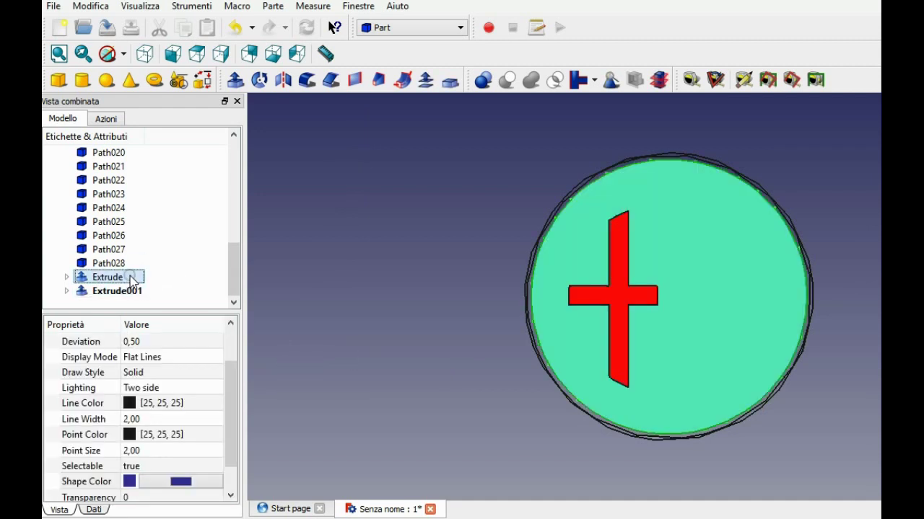
pyautogui.press('space')
pyautogui.click(127, 264)
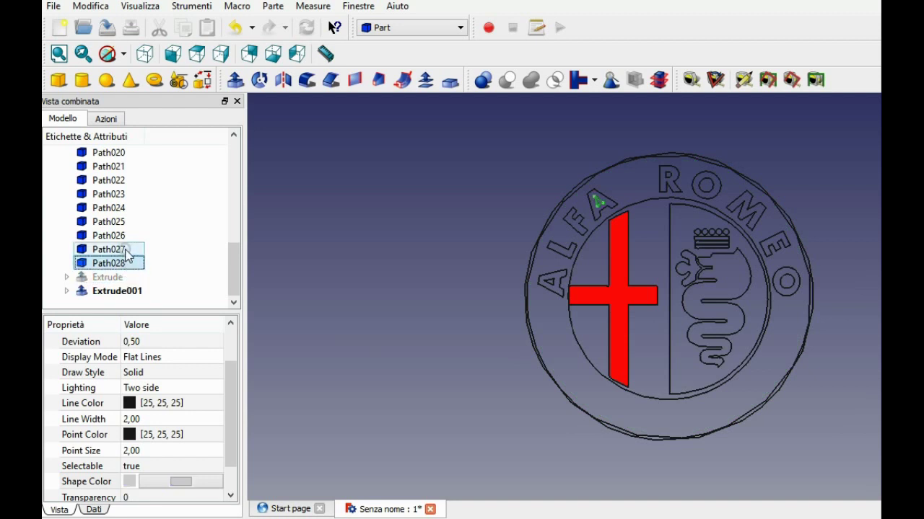
# - Extrude the letter A outlines Path025 and Path027 as solids
pyautogui.click(124, 249)
pyautogui.click(123, 236)
pyautogui.click(120, 226)
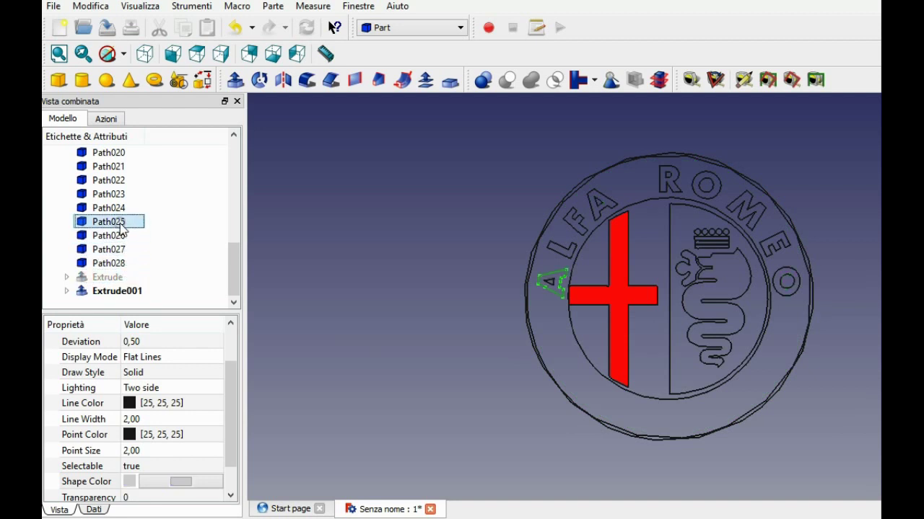
pyautogui.keyDown('ctrl'); pyautogui.click(115, 249); pyautogui.keyUp('ctrl')
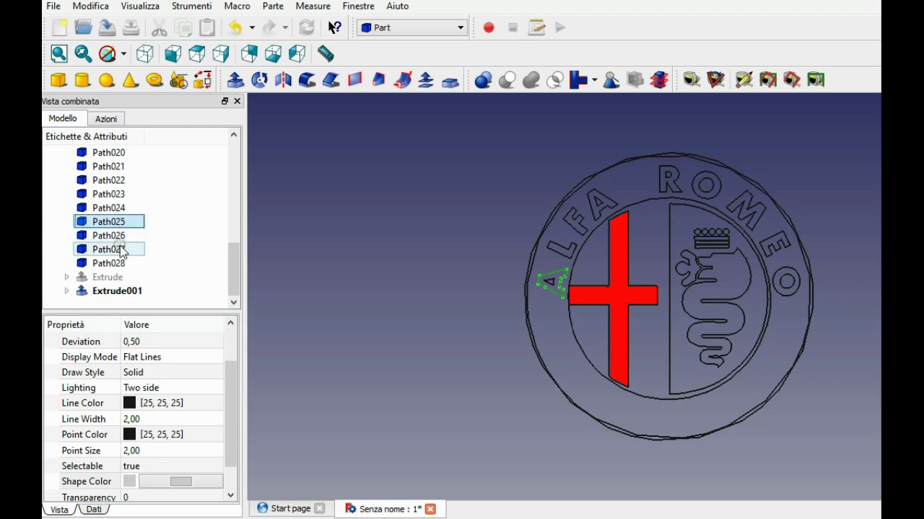
pyautogui.click(235, 79)
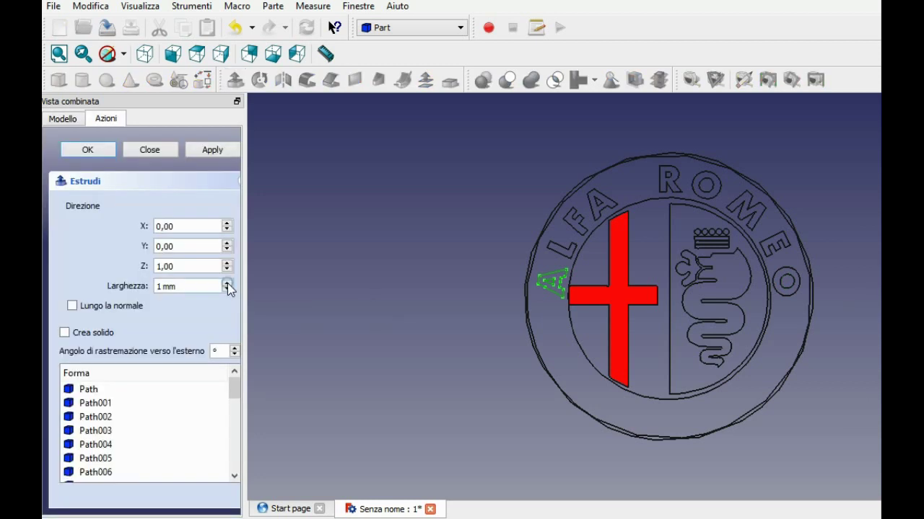
pyautogui.click(65, 333)
pyautogui.click(88, 151)
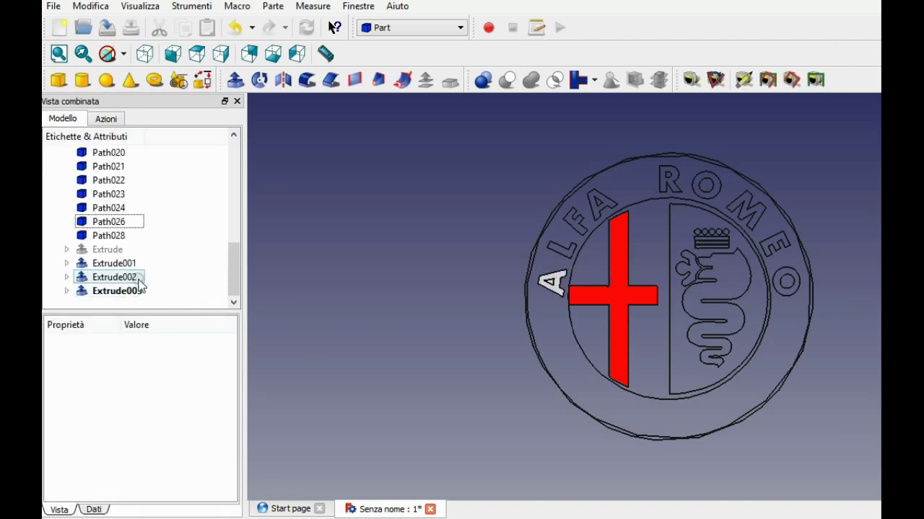
# - Boolean-cut Extrude002 by Extrude003 to open the inside of the letter A
pyautogui.click(121, 277)
pyautogui.click(507, 79)
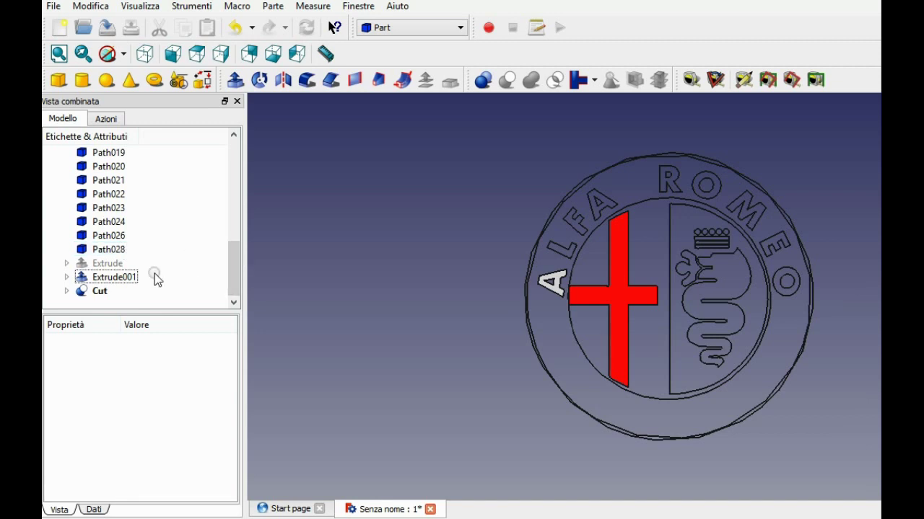
pyautogui.click(135, 264)
pyautogui.click(134, 277)
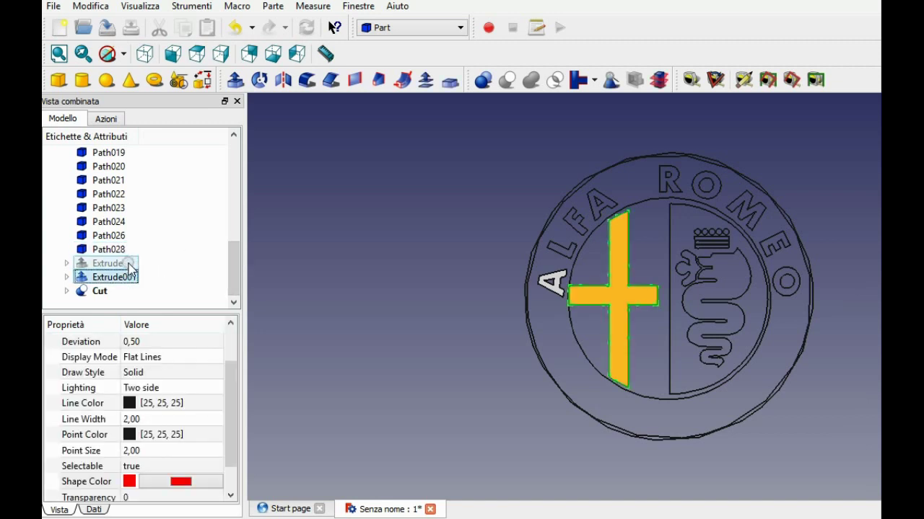
pyautogui.click(131, 265)
pyautogui.click(363, 292)
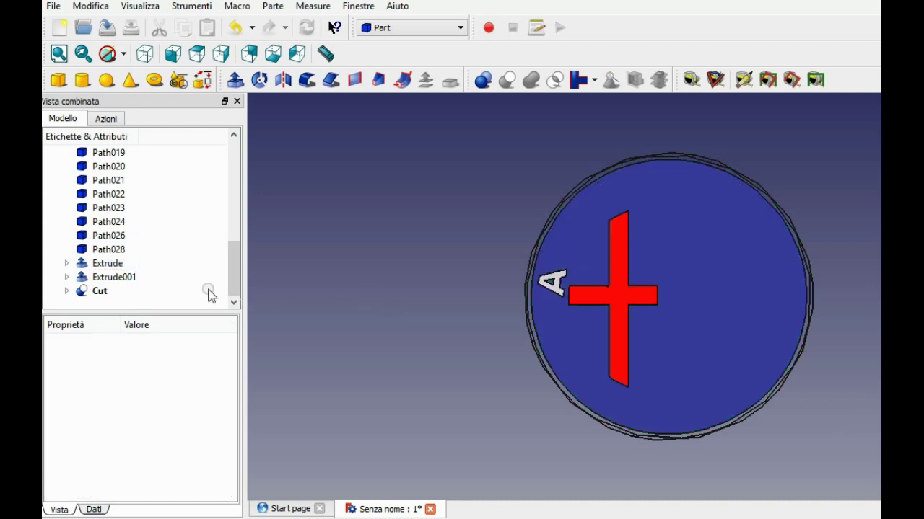
# - Hide the disc extrusion and select letter outlines Path026, Path024 and Path023
pyautogui.click(113, 264)
pyautogui.press('space')
pyautogui.click(124, 241)
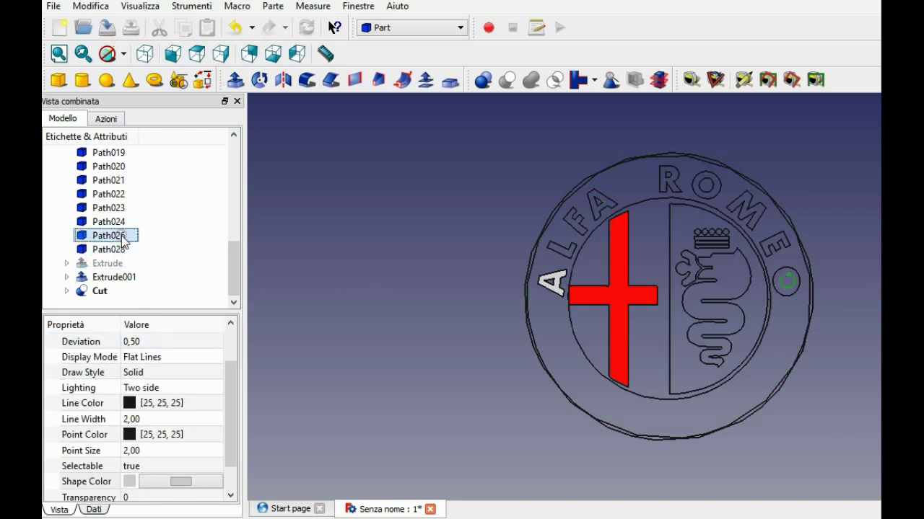
pyautogui.click(121, 227)
pyautogui.click(123, 212)
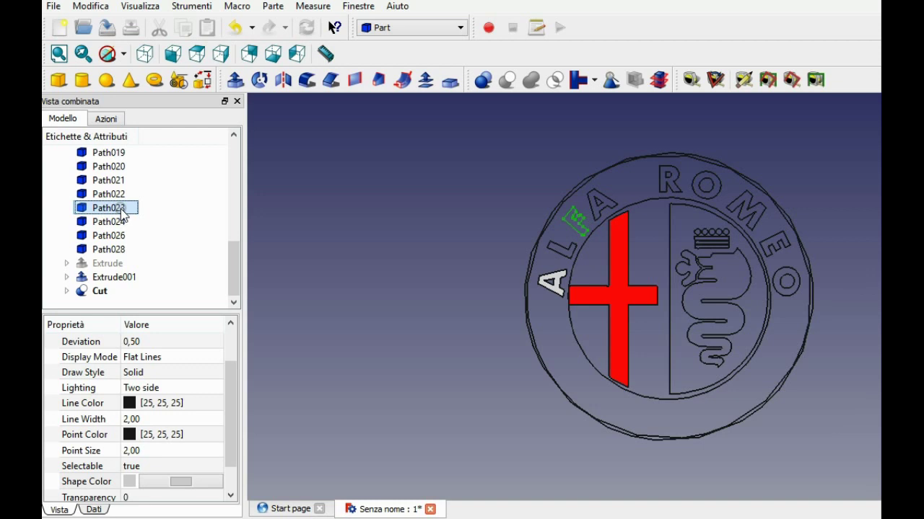
# - Extrude outlines Path021–Path028, the remaining ALFA letters and circles, as solids
pyautogui.keyDown('ctrl'); pyautogui.click(121, 222); pyautogui.keyUp('ctrl')
pyautogui.keyDown('ctrl'); pyautogui.click(122, 197); pyautogui.keyUp('ctrl')
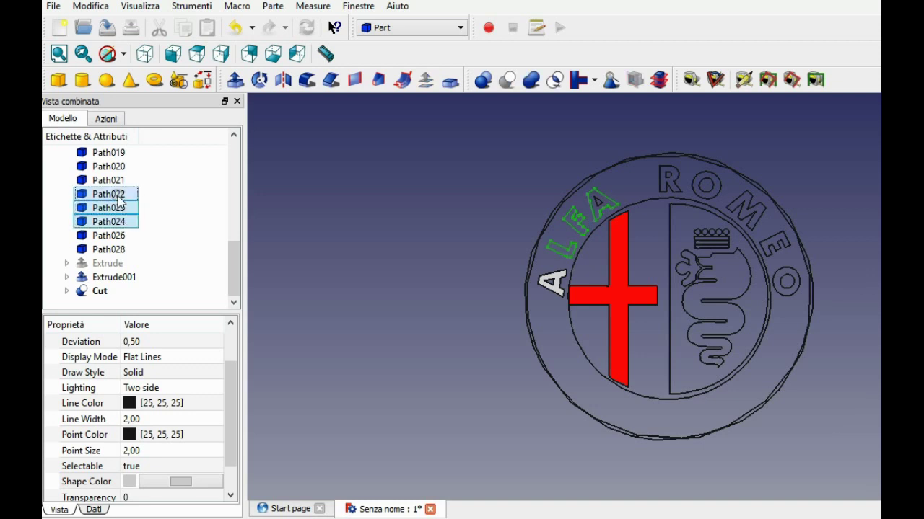
pyautogui.keyDown('ctrl'); pyautogui.click(122, 237); pyautogui.keyUp('ctrl')
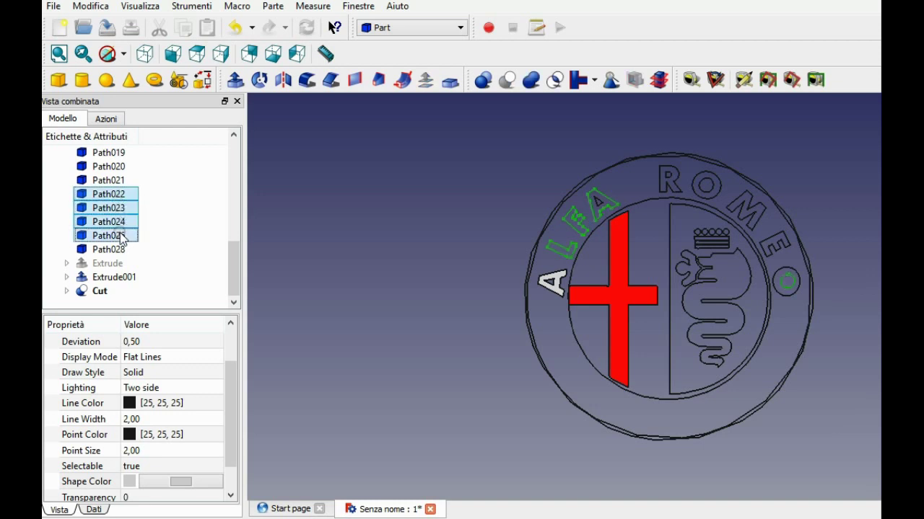
pyautogui.keyDown('ctrl'); pyautogui.click(123, 249); pyautogui.keyUp('ctrl')
pyautogui.keyDown('ctrl'); pyautogui.click(120, 183); pyautogui.keyUp('ctrl')
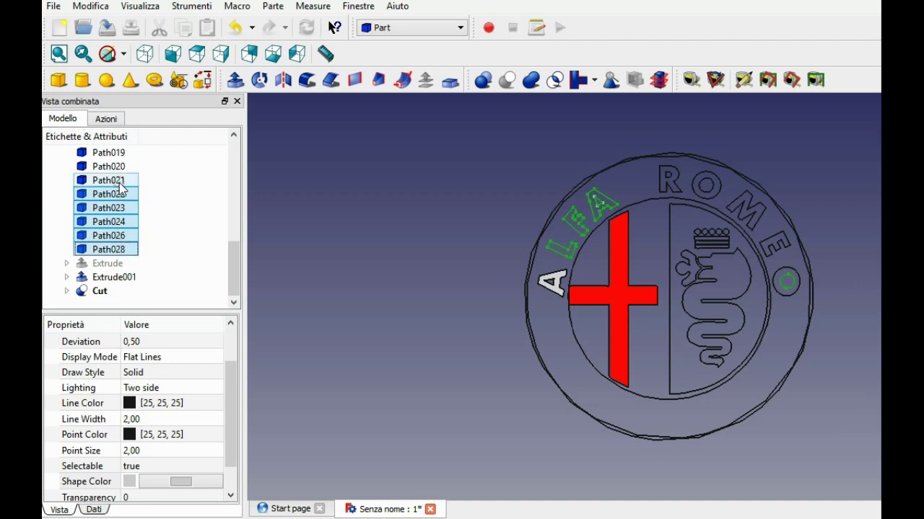
pyautogui.keyDown('ctrl'); pyautogui.click(120, 183); pyautogui.keyUp('ctrl')
pyautogui.keyDown('ctrl'); pyautogui.click(121, 184); pyautogui.keyUp('ctrl')
pyautogui.keyDown('ctrl'); pyautogui.click(121, 184); pyautogui.keyUp('ctrl')
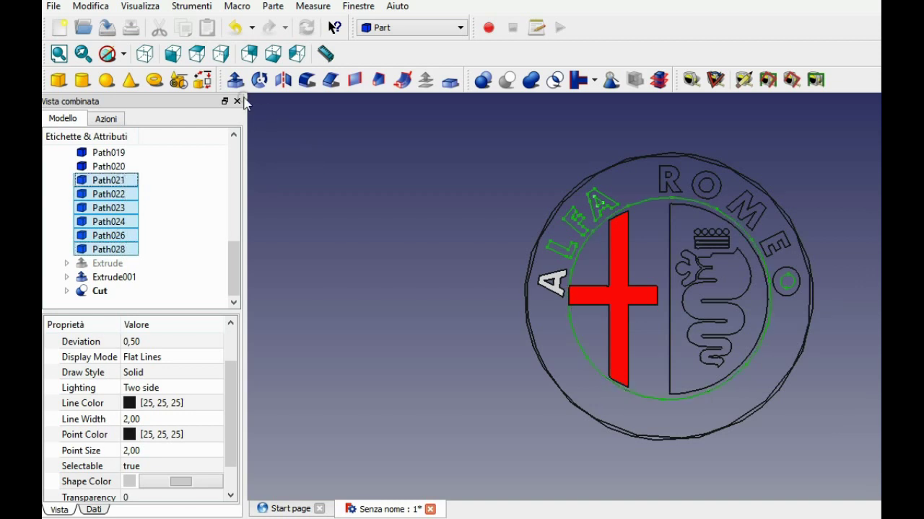
pyautogui.click(235, 80)
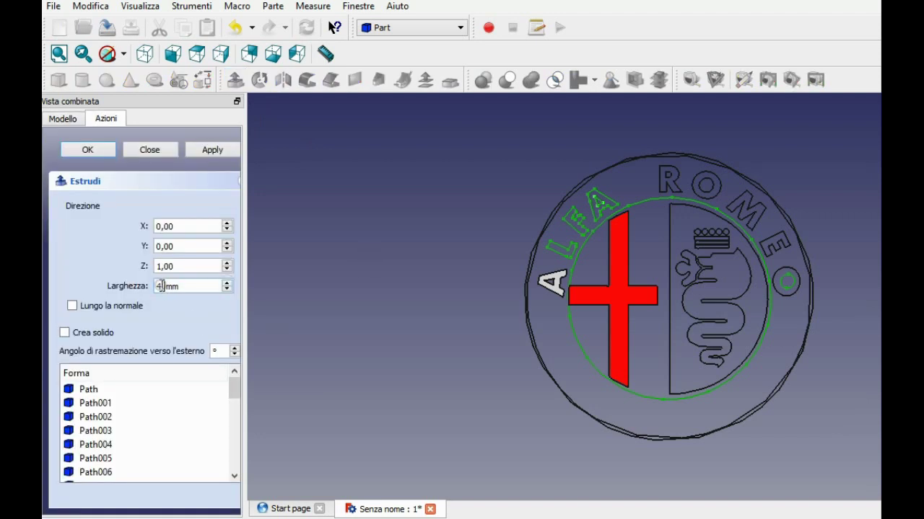
pyautogui.click(66, 333)
pyautogui.click(87, 149)
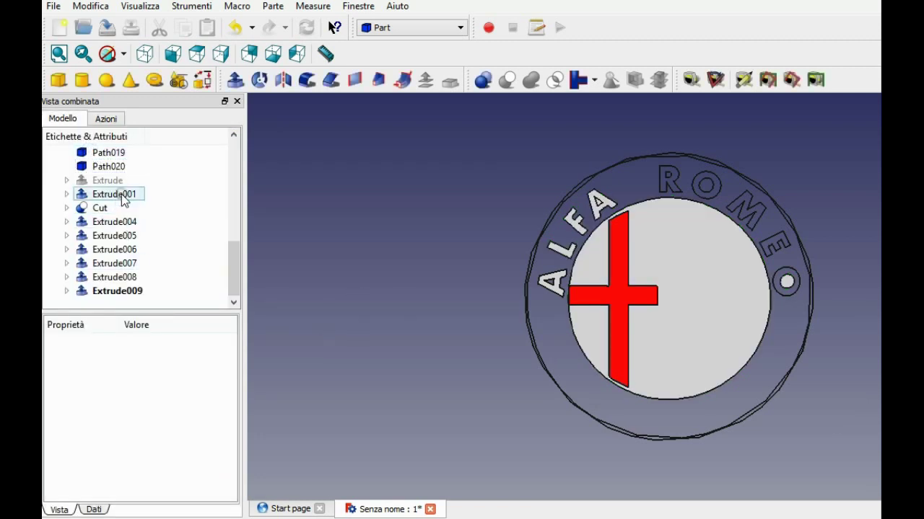
# - Show the blue ring again and inspect Extrude005, Extrude007 and Extrude004
pyautogui.click(108, 181)
pyautogui.press('space')
pyautogui.click(399, 281)
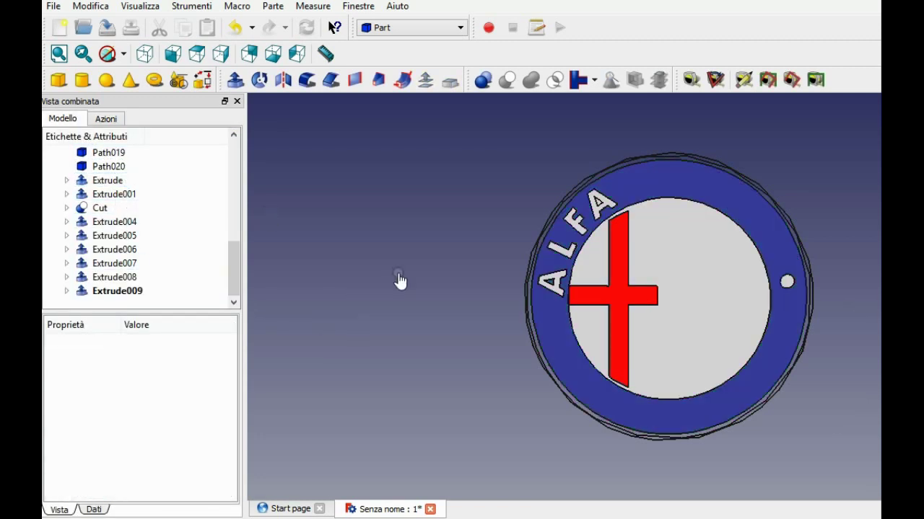
pyautogui.click(130, 238)
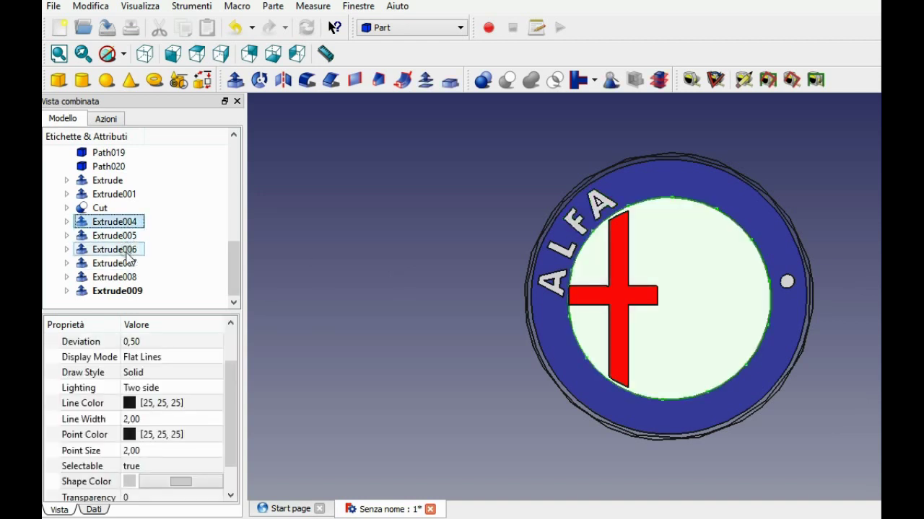
pyautogui.click(130, 263)
pyautogui.click(124, 224)
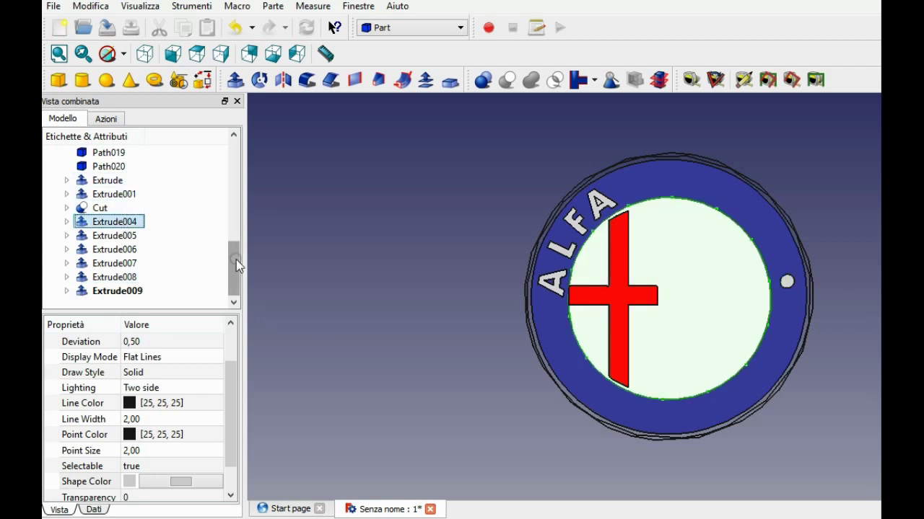
# - Hide the blue ring extrusion to reveal the ROMEO letter outlines
pyautogui.click(116, 180)
pyautogui.click(343, 282)
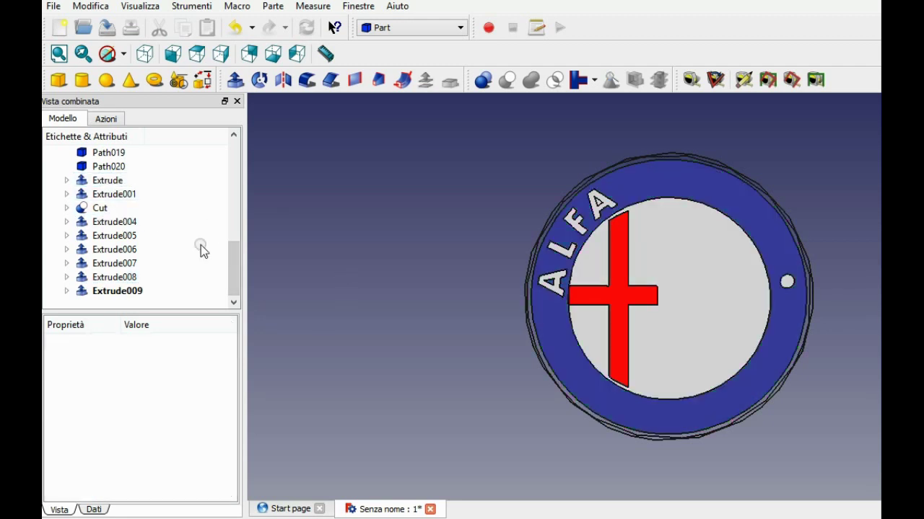
pyautogui.click(108, 180)
pyautogui.press('space')
pyautogui.moveTo(234, 278); pyautogui.dragTo(237, 252)
# - Select the ROMEO letter outlines Path011 through Path020
pyautogui.click(130, 237)
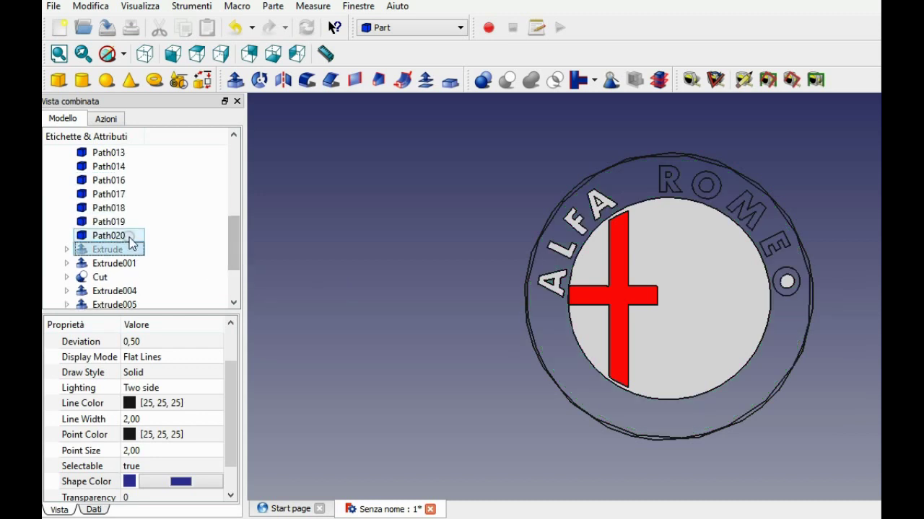
pyautogui.click(124, 225)
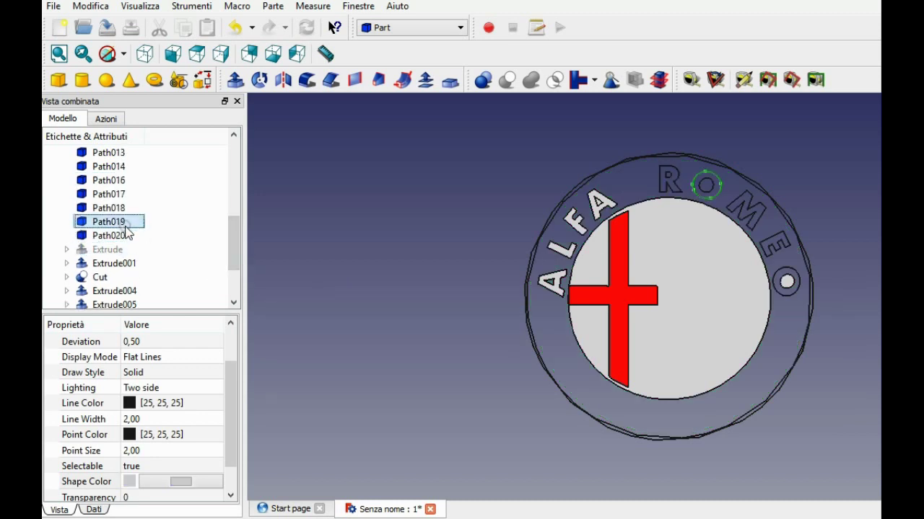
pyautogui.click(122, 211)
pyautogui.keyDown('ctrl'); pyautogui.click(120, 222); pyautogui.keyUp('ctrl')
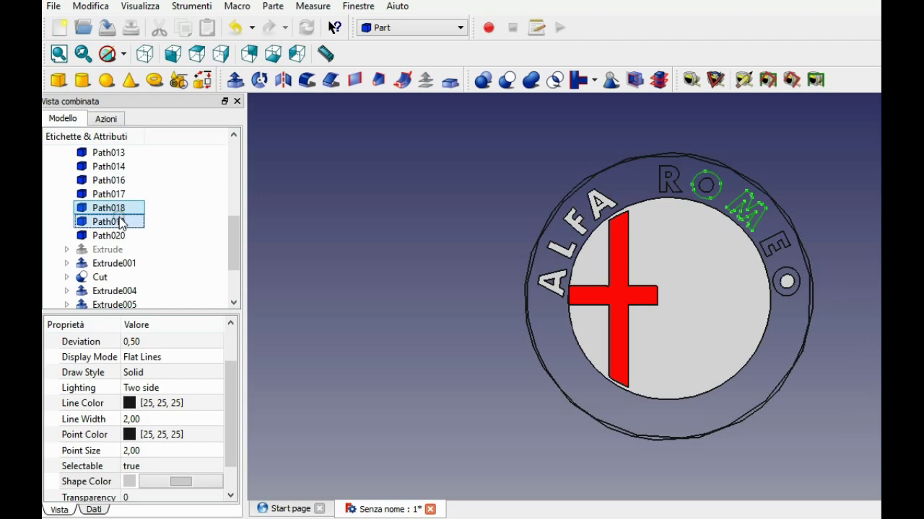
pyautogui.keyDown('ctrl'); pyautogui.click(123, 235); pyautogui.keyUp('ctrl')
pyautogui.keyDown('ctrl'); pyautogui.click(119, 194); pyautogui.keyUp('ctrl')
pyautogui.keyDown('ctrl'); pyautogui.click(120, 180); pyautogui.keyUp('ctrl')
pyautogui.keyDown('ctrl'); pyautogui.click(119, 167); pyautogui.keyUp('ctrl')
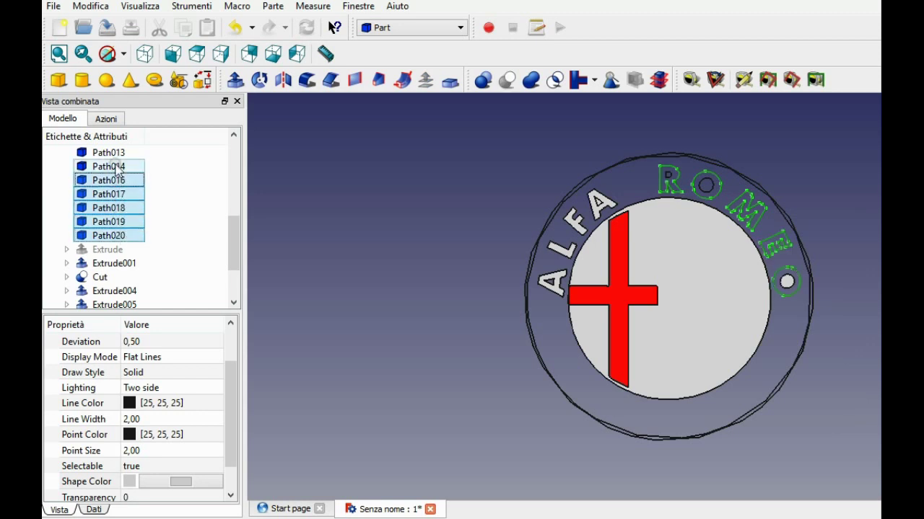
pyautogui.keyDown('ctrl'); pyautogui.click(119, 153); pyautogui.keyUp('ctrl')
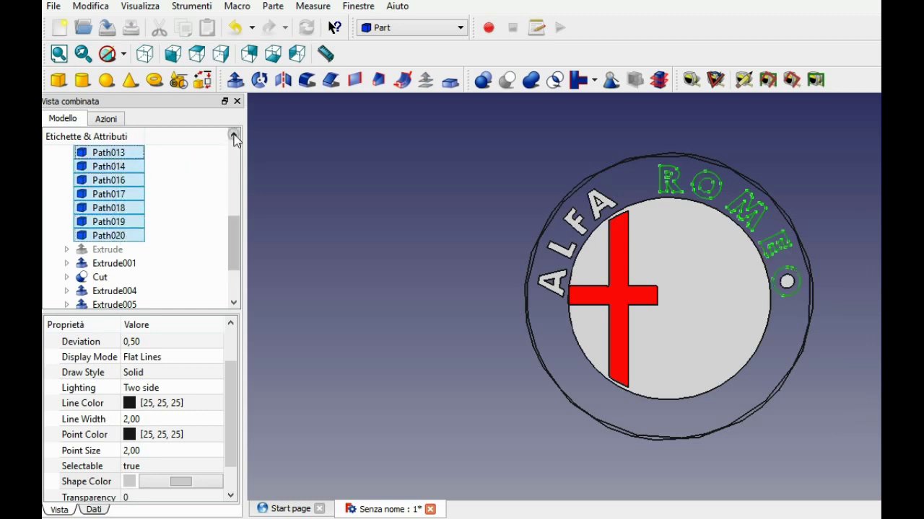
pyautogui.scroll(2, 233, 135)
pyautogui.keyDown('ctrl'); pyautogui.click(120, 195); pyautogui.keyUp('ctrl')
pyautogui.keyDown('ctrl'); pyautogui.click(121, 181); pyautogui.keyUp('ctrl')
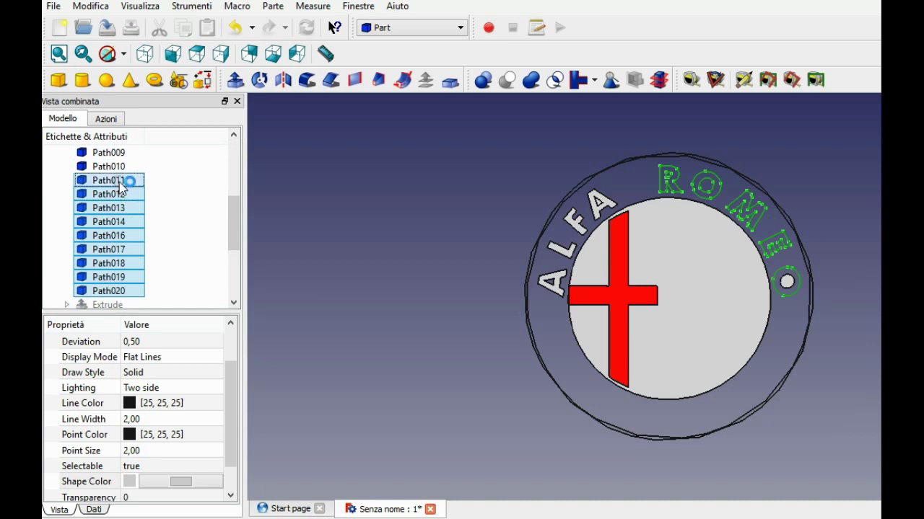
# - Extrude the selected ROMEO outlines as solid bodies with an increased length
pyautogui.click(235, 79)
pyautogui.click(227, 282)
pyautogui.click(228, 283)
pyautogui.click(228, 283)
pyautogui.click(227, 283)
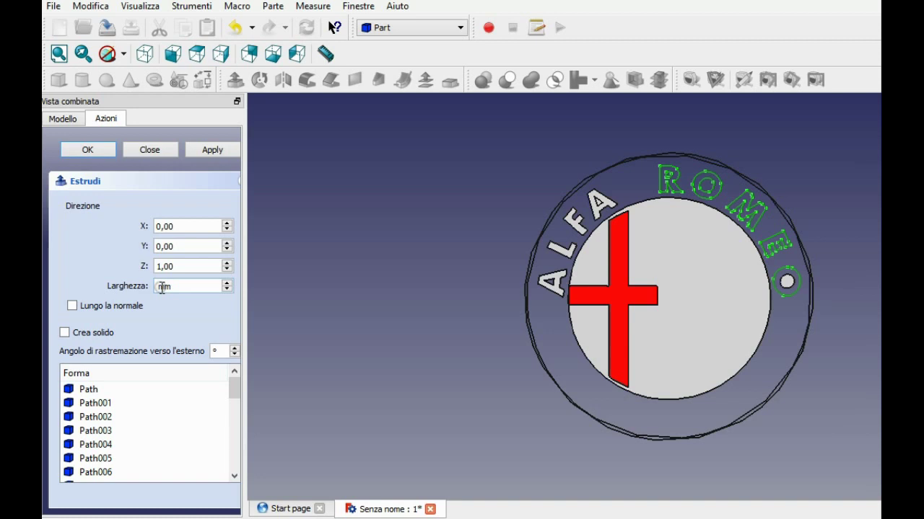
pyautogui.write('4,5')
pyautogui.click(63, 333)
pyautogui.click(87, 149)
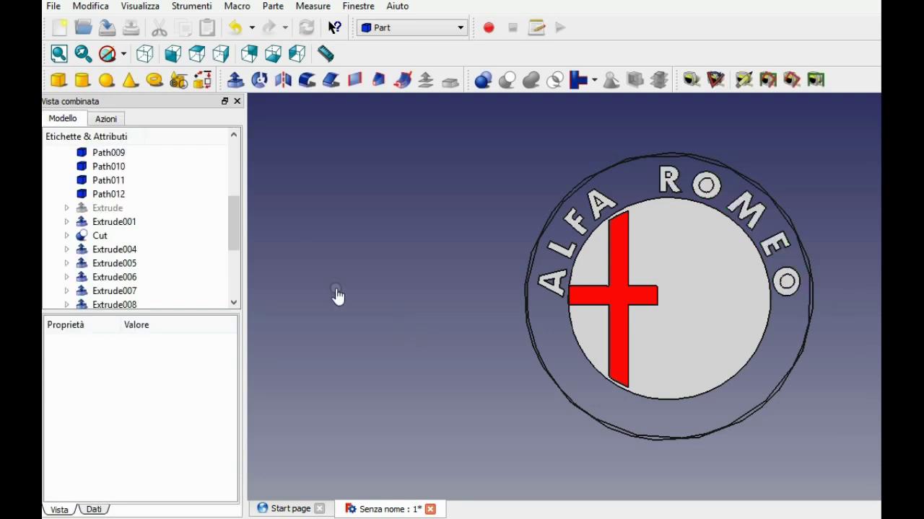
pyautogui.click(233, 135)
pyautogui.click(233, 134)
pyautogui.click(108, 179)
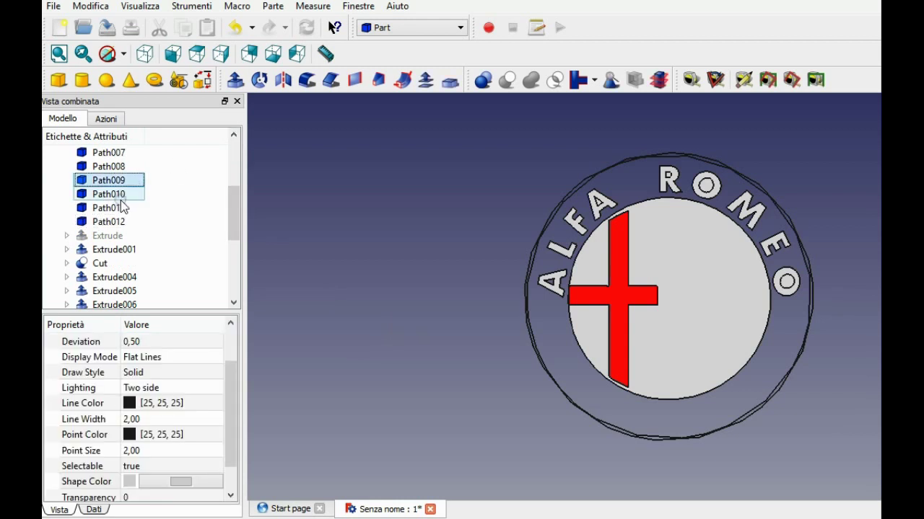
pyautogui.click(109, 194)
pyautogui.click(121, 210)
pyautogui.click(117, 180)
pyautogui.click(117, 170)
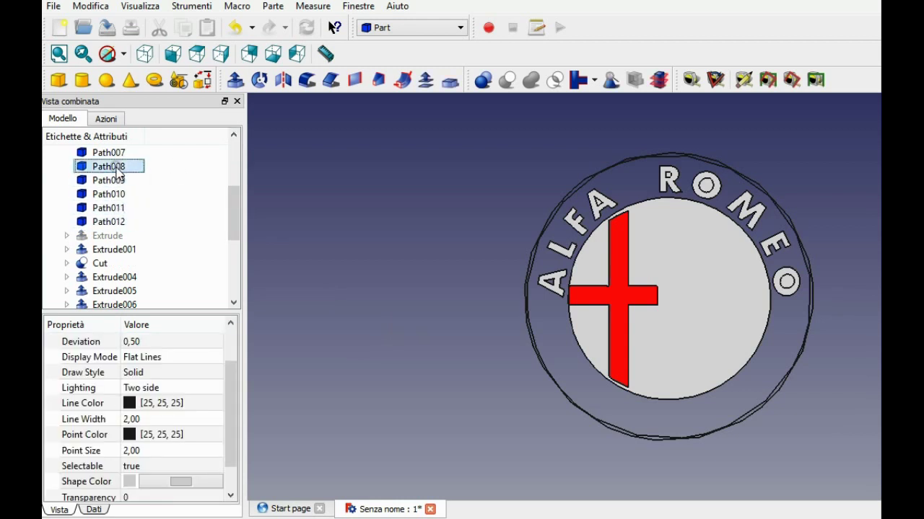
pyautogui.moveTo(227, 229); pyautogui.dragTo(233, 299)
pyautogui.click(139, 278)
pyautogui.click(140, 291)
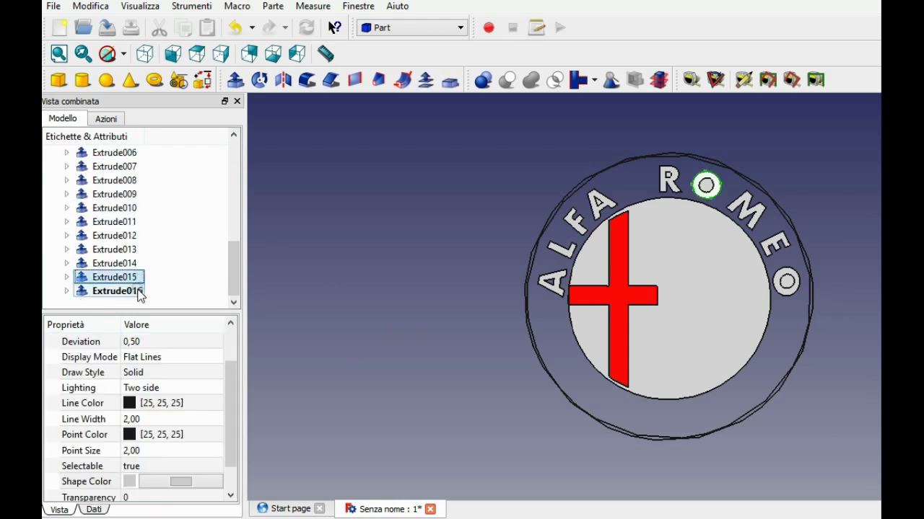
pyautogui.press('space')
pyautogui.click(131, 280)
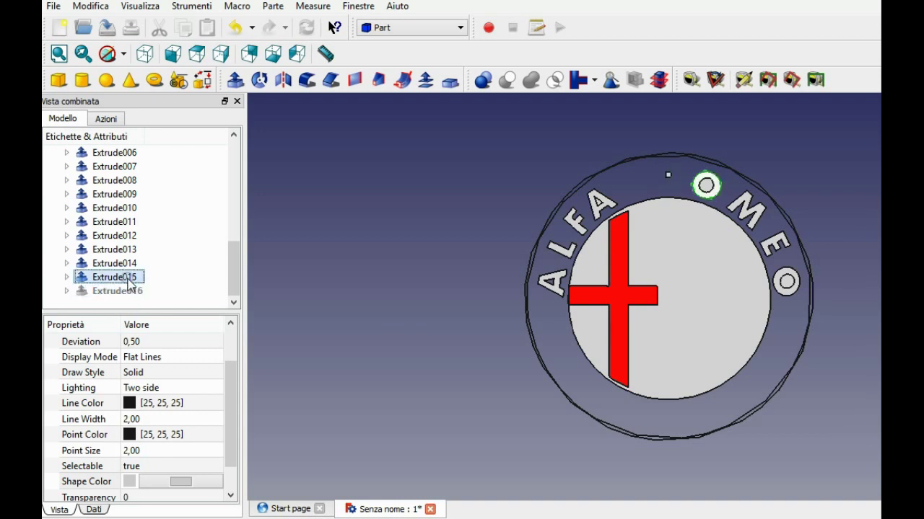
pyautogui.press('space')
pyautogui.click(129, 291)
pyautogui.press('space')
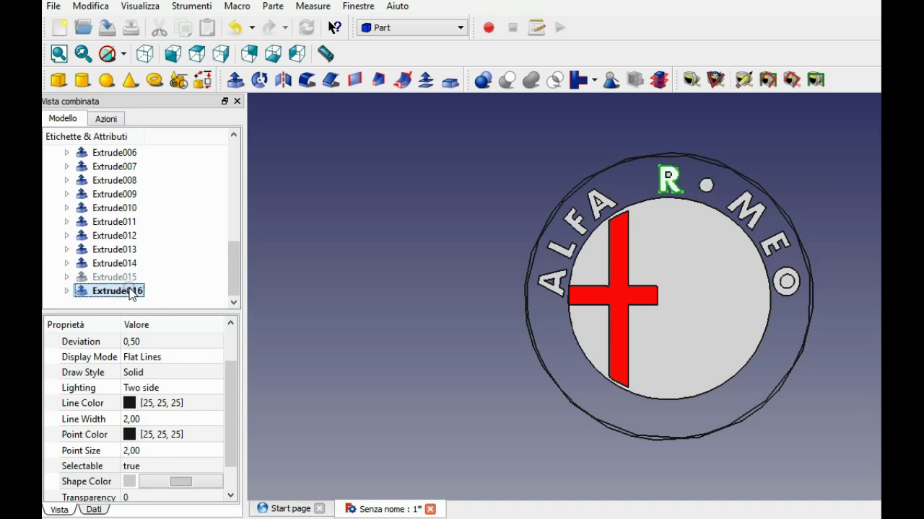
pyautogui.click(130, 279)
pyautogui.press('space')
pyautogui.moveTo(233, 280); pyautogui.dragTo(233, 166)
pyautogui.scroll(-2, 134, 216)
pyautogui.scroll(-5, 142, 245)
pyautogui.click(115, 249)
pyautogui.click(116, 222)
pyautogui.click(116, 208)
pyautogui.click(115, 195)
pyautogui.click(127, 181)
pyautogui.click(130, 193)
pyautogui.click(131, 222)
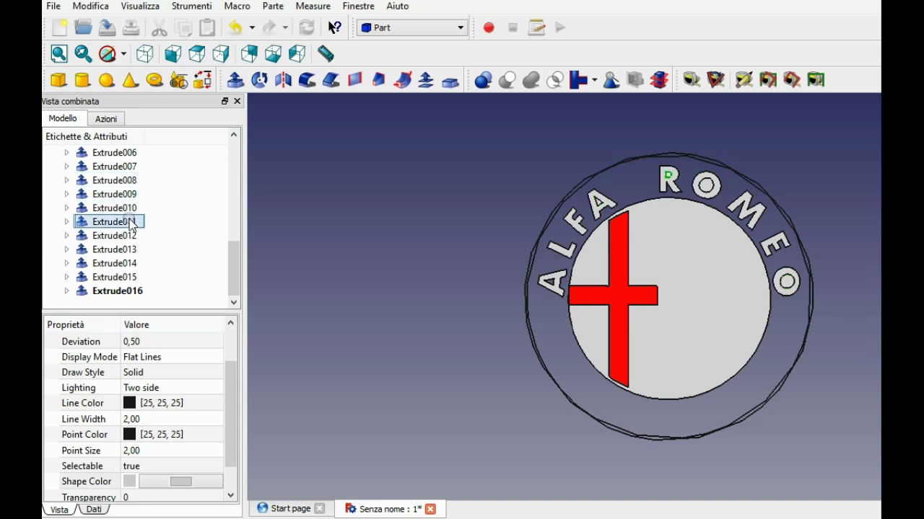
pyautogui.keyDown('ctrl'); pyautogui.click(131, 184); pyautogui.keyUp('ctrl')
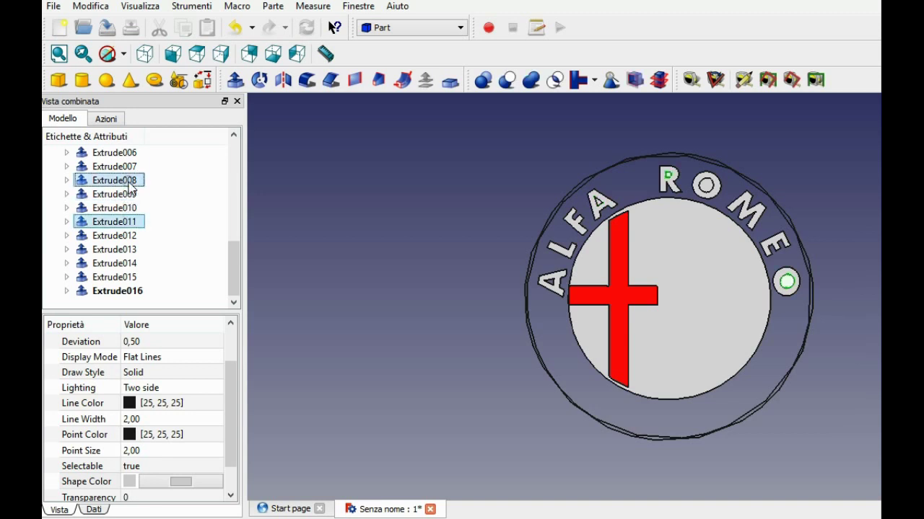
pyautogui.click(131, 166)
pyautogui.click(132, 152)
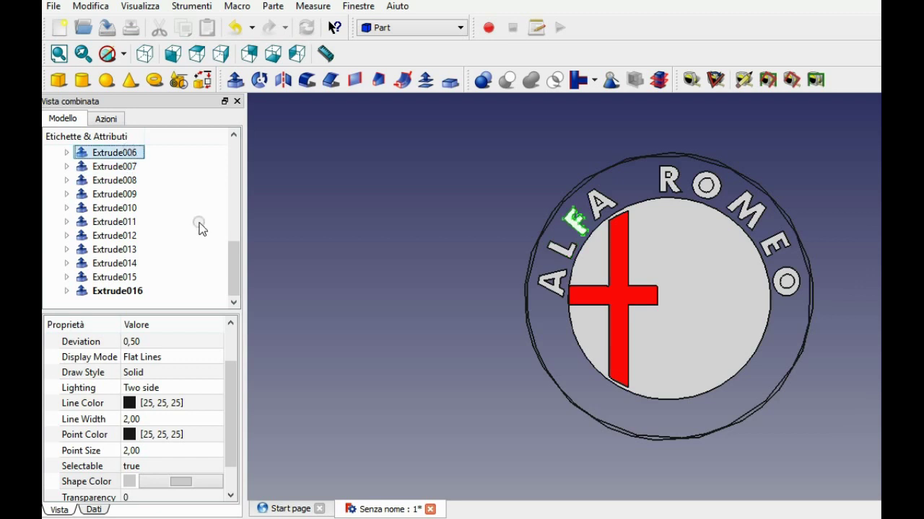
pyautogui.scroll(2, 192, 218)
pyautogui.scroll(1, 192, 218)
pyautogui.click(122, 222)
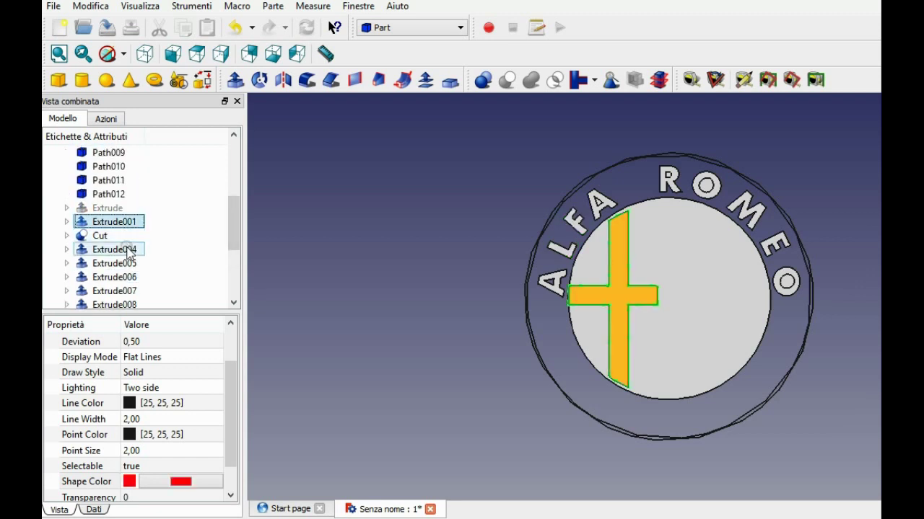
# - Hide the grey disc extrusion to reveal the serpent outlines
pyautogui.click(126, 250)
pyautogui.press('space')
pyautogui.scroll(1, 140, 224)
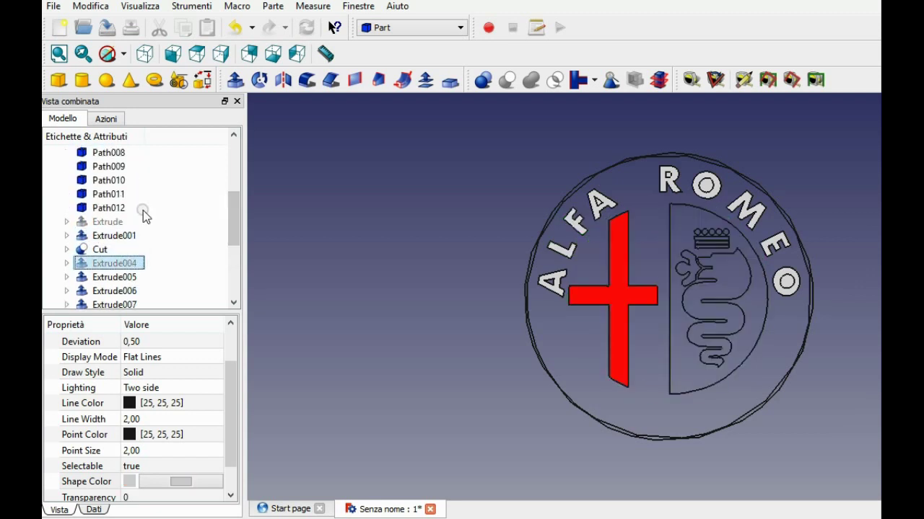
# - Extrude the serpent and crown outlines Path003–Path012 as solid bodies
pyautogui.click(137, 207)
pyautogui.keyDown('ctrl'); pyautogui.click(134, 194); pyautogui.keyUp('ctrl')
pyautogui.keyDown('ctrl'); pyautogui.click(130, 181); pyautogui.keyUp('ctrl')
pyautogui.keyDown('ctrl'); pyautogui.click(130, 167); pyautogui.keyUp('ctrl')
pyautogui.keyDown('ctrl'); pyautogui.click(130, 153); pyautogui.keyUp('ctrl')
pyautogui.scroll(5, 234, 137)
pyautogui.keyDown('ctrl'); pyautogui.click(122, 207); pyautogui.keyUp('ctrl')
pyautogui.keyDown('ctrl'); pyautogui.click(120, 194); pyautogui.keyUp('ctrl')
pyautogui.keyDown('ctrl'); pyautogui.click(120, 182); pyautogui.keyUp('ctrl')
pyautogui.keyDown('ctrl'); pyautogui.click(119, 167); pyautogui.keyUp('ctrl')
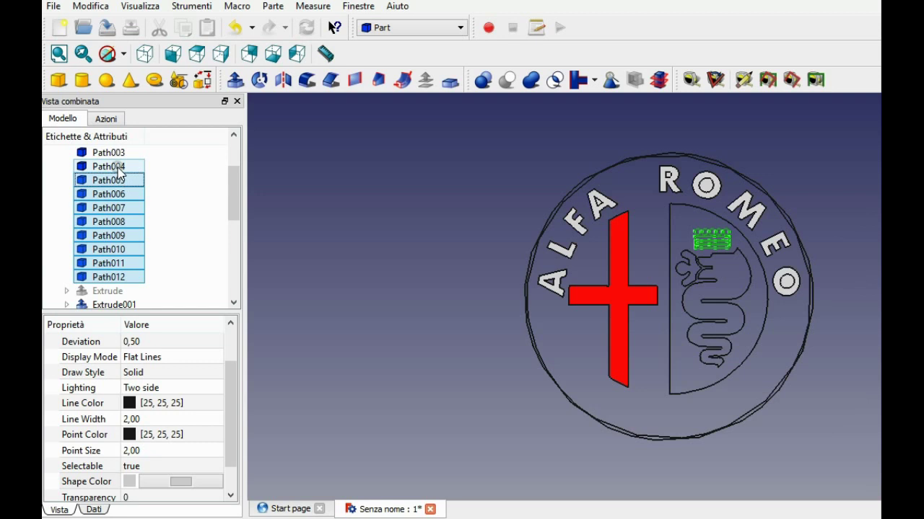
pyautogui.keyDown('ctrl'); pyautogui.click(119, 153); pyautogui.keyUp('ctrl')
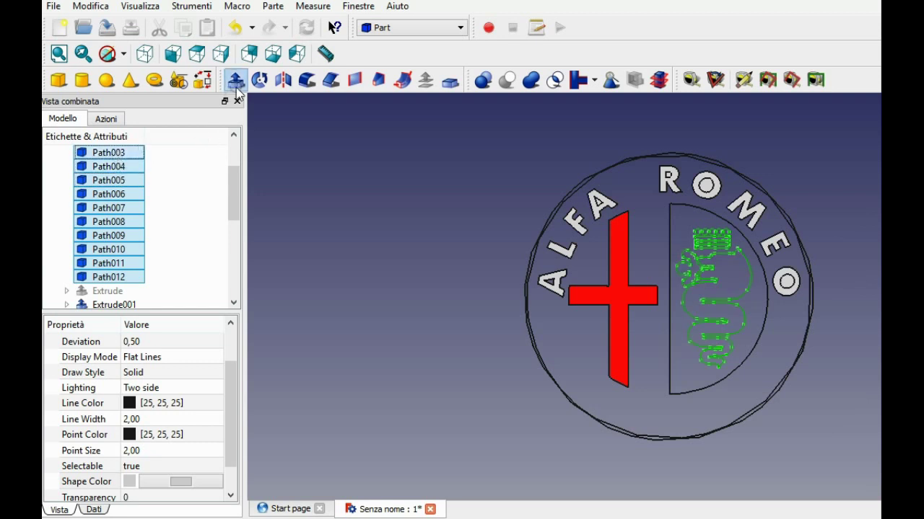
pyautogui.click(236, 79)
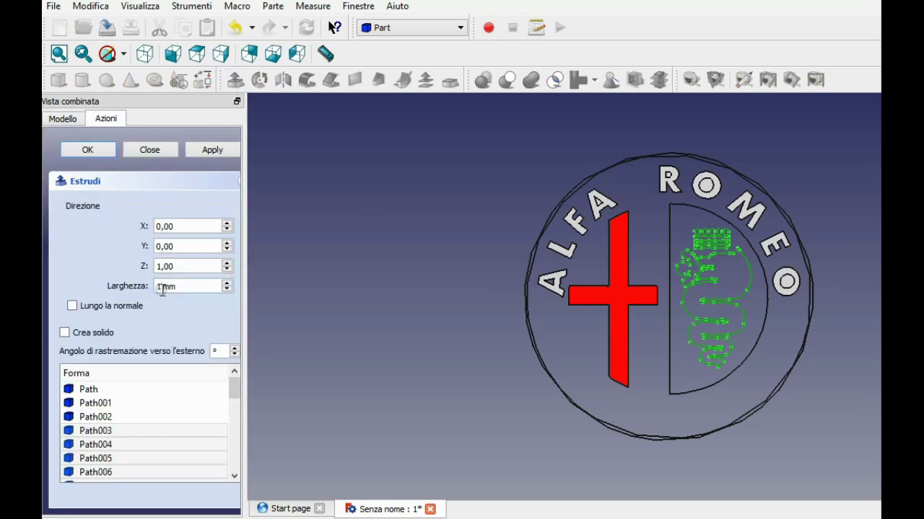
pyautogui.click(65, 333)
pyautogui.click(86, 149)
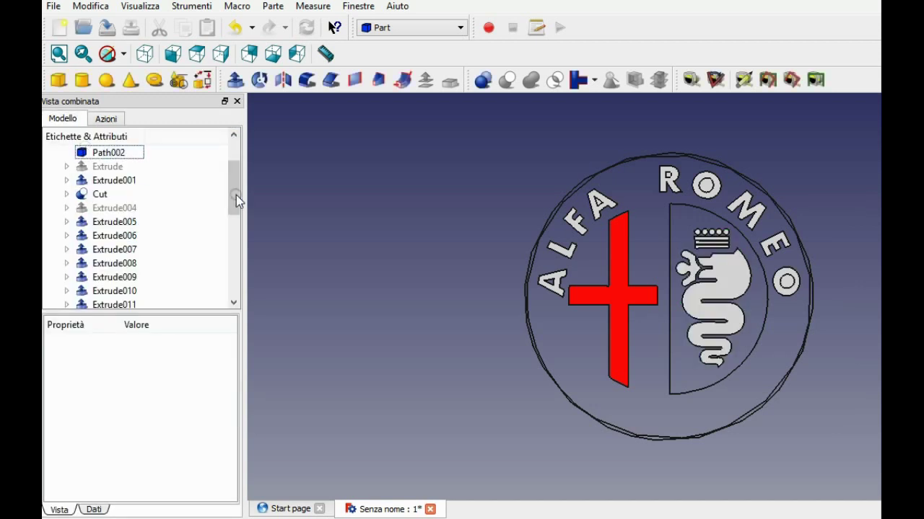
# - Select the crown extrusions Extrude019 through Extrude026
pyautogui.moveTo(236, 195); pyautogui.dragTo(236, 285)
pyautogui.click(137, 291)
pyautogui.keyDown('ctrl'); pyautogui.click(116, 277); pyautogui.keyUp('ctrl')
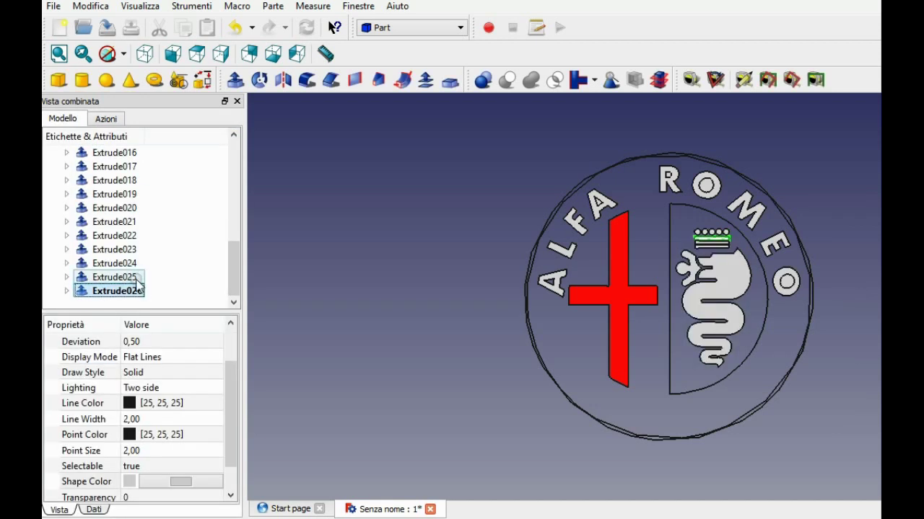
pyautogui.click(138, 292)
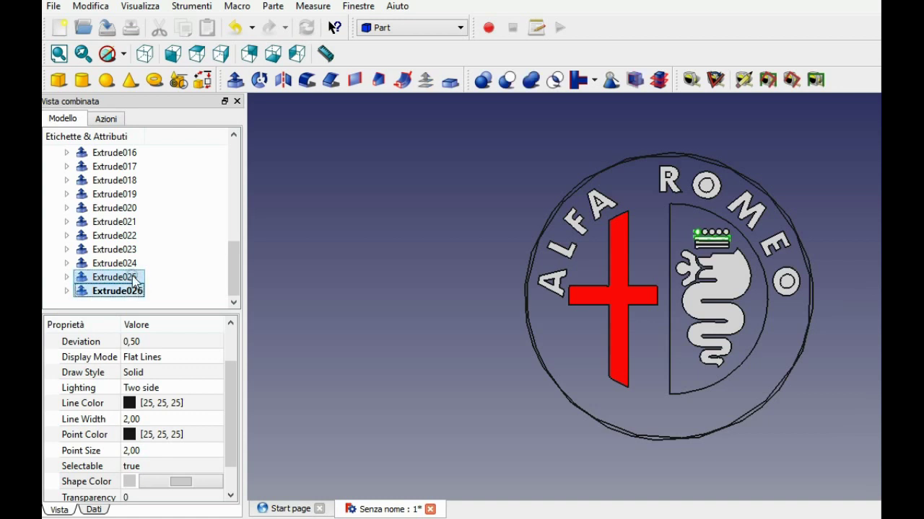
pyautogui.keyDown('ctrl'); pyautogui.click(132, 280); pyautogui.keyUp('ctrl')
pyautogui.keyDown('ctrl'); pyautogui.click(128, 263); pyautogui.keyUp('ctrl')
pyautogui.keyDown('ctrl'); pyautogui.click(126, 249); pyautogui.keyUp('ctrl')
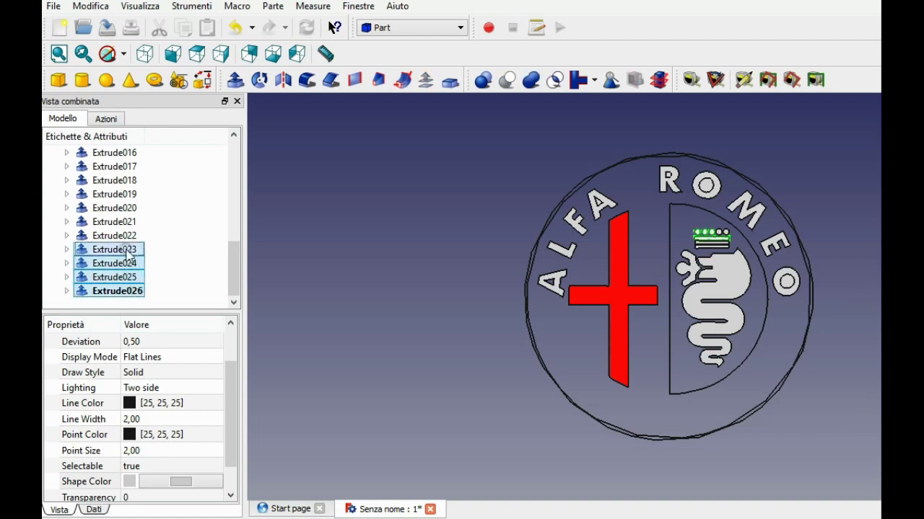
pyautogui.keyDown('ctrl'); pyautogui.click(124, 235); pyautogui.keyUp('ctrl')
pyautogui.keyDown('ctrl'); pyautogui.click(121, 223); pyautogui.keyUp('ctrl')
pyautogui.keyDown('ctrl'); pyautogui.click(119, 212); pyautogui.keyUp('ctrl')
pyautogui.keyDown('ctrl'); pyautogui.click(120, 199); pyautogui.keyUp('ctrl')
# - Colour the crown extrusions and serpent head Extrude017 white
pyautogui.keyDown('ctrl'); pyautogui.click(119, 184); pyautogui.keyUp('ctrl')
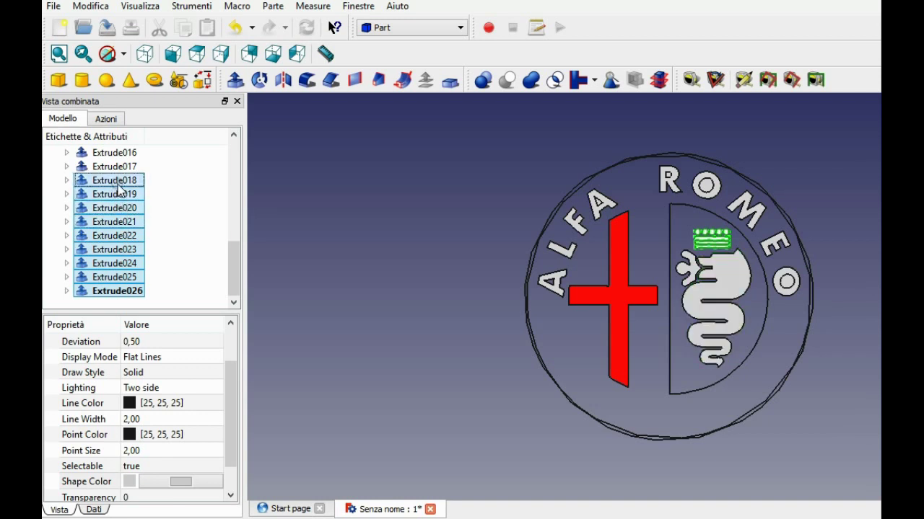
pyautogui.keyDown('ctrl'); pyautogui.click(117, 185); pyautogui.keyUp('ctrl')
pyautogui.keyDown('ctrl'); pyautogui.click(116, 167); pyautogui.keyUp('ctrl')
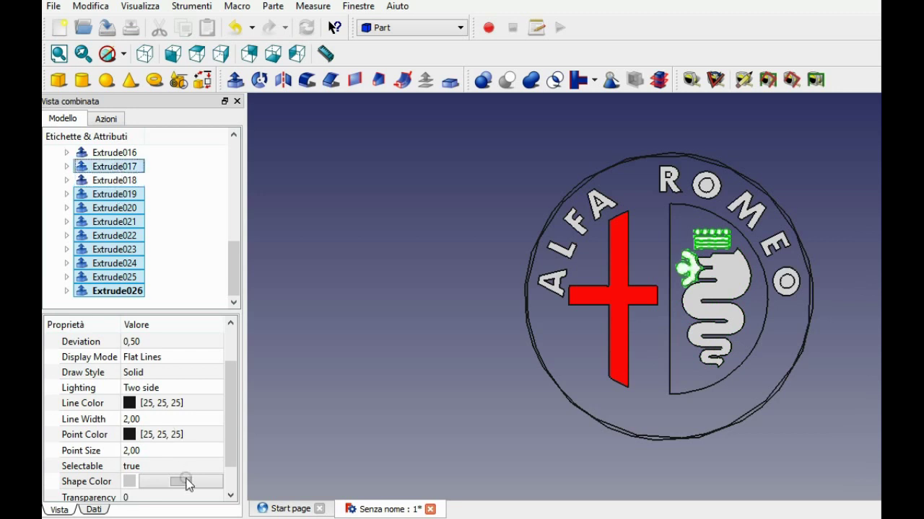
pyautogui.click(186, 482)
pyautogui.click(655, 388)
pyautogui.click(413, 324)
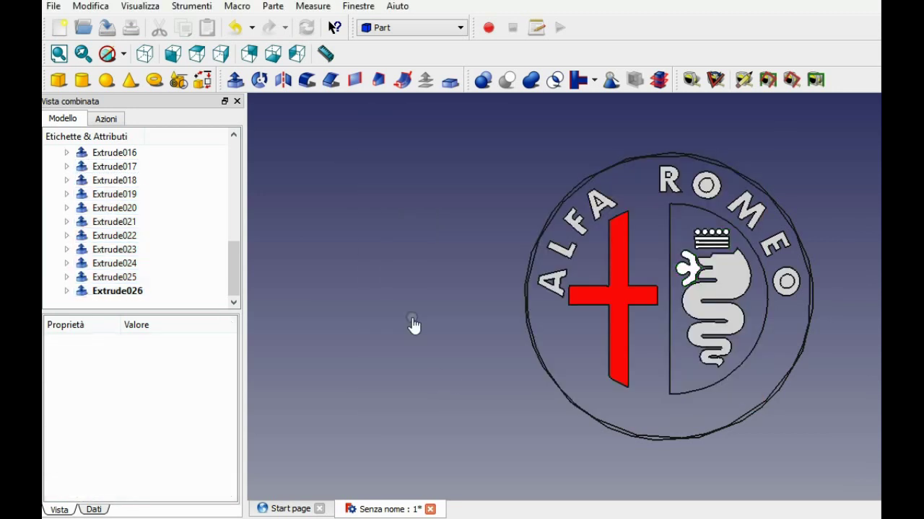
pyautogui.click(116, 167)
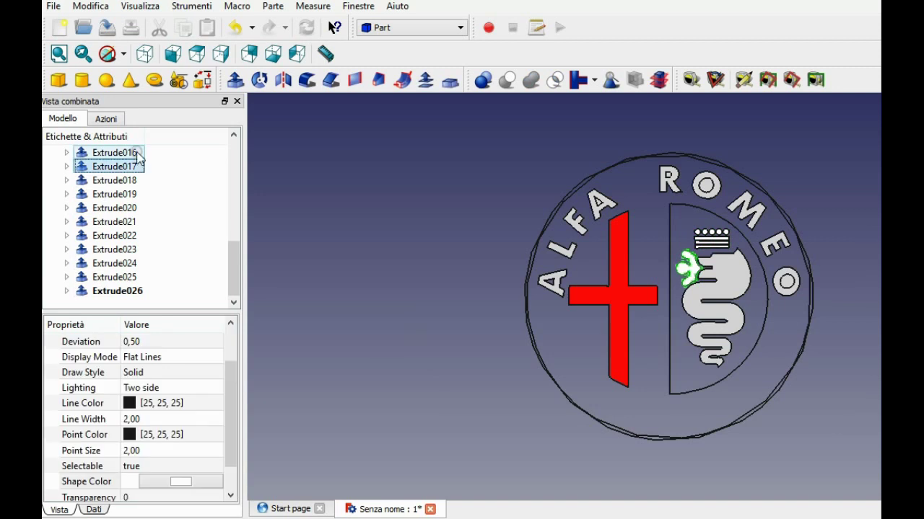
# - Set the serpent body Extrude018 to dark green (0, 136, 0)
pyautogui.click(137, 181)
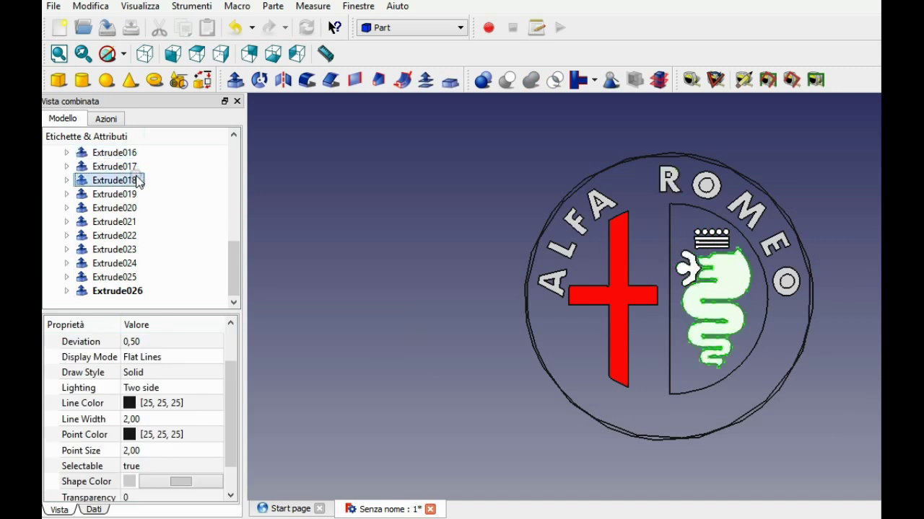
pyautogui.click(181, 482)
pyautogui.click(479, 167)
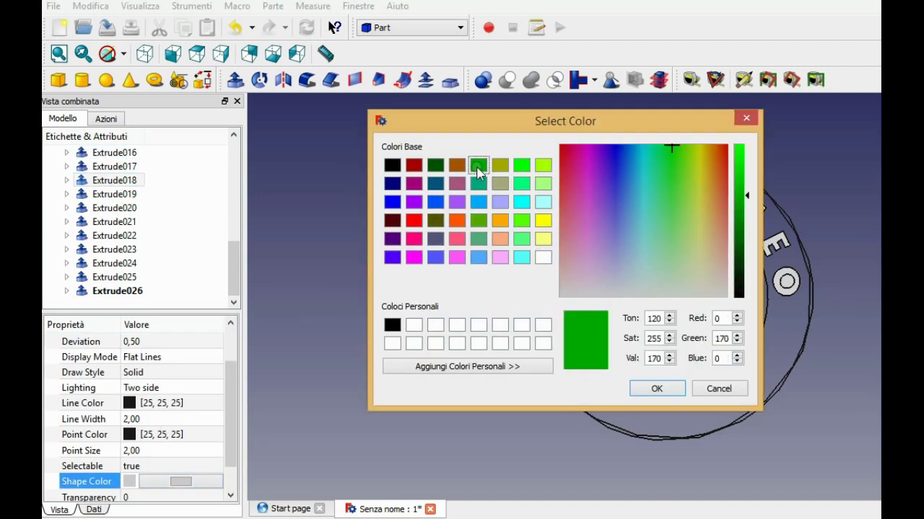
pyautogui.click(743, 215)
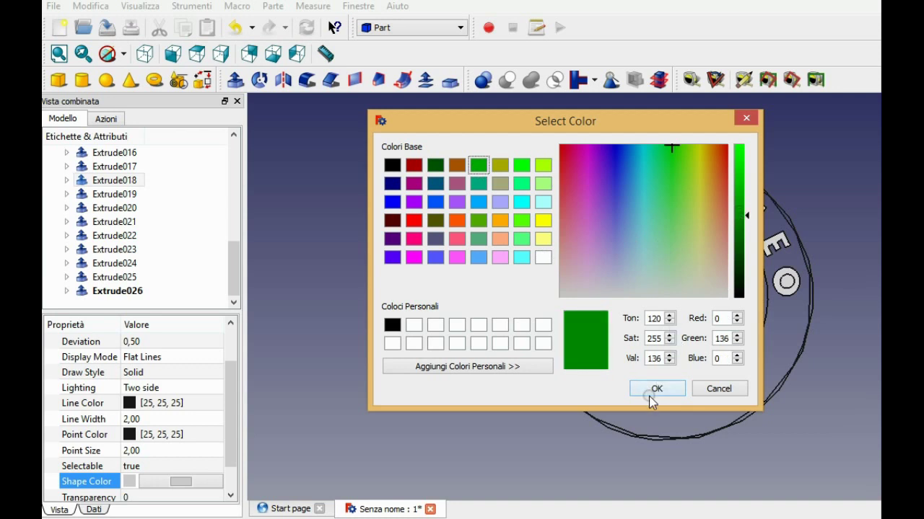
pyautogui.click(653, 394)
pyautogui.click(499, 386)
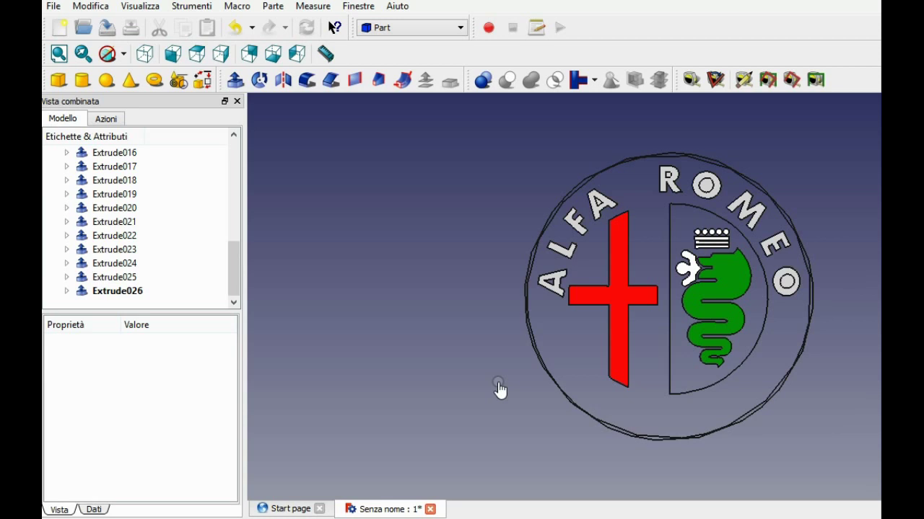
# - Make the hidden ring extrusion Extrude visible again so the blue ring reappears
pyautogui.moveTo(233, 273); pyautogui.dragTo(233, 195)
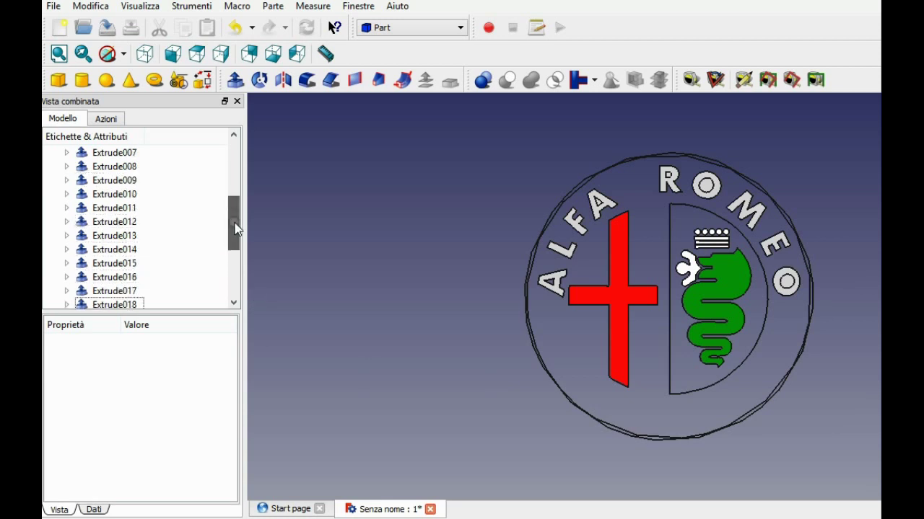
pyautogui.click(126, 208)
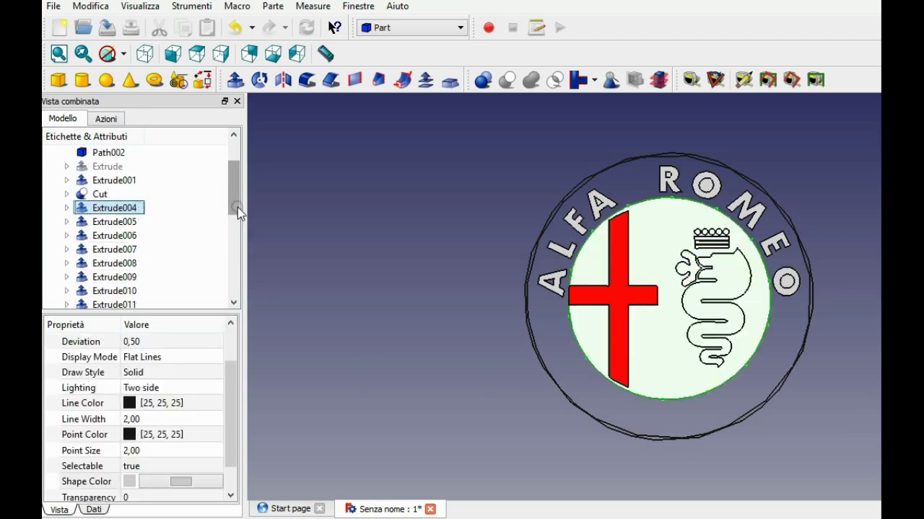
pyautogui.moveTo(237, 207); pyautogui.dragTo(236, 191)
pyautogui.click(134, 195)
pyautogui.press('space')
pyautogui.click(368, 270)
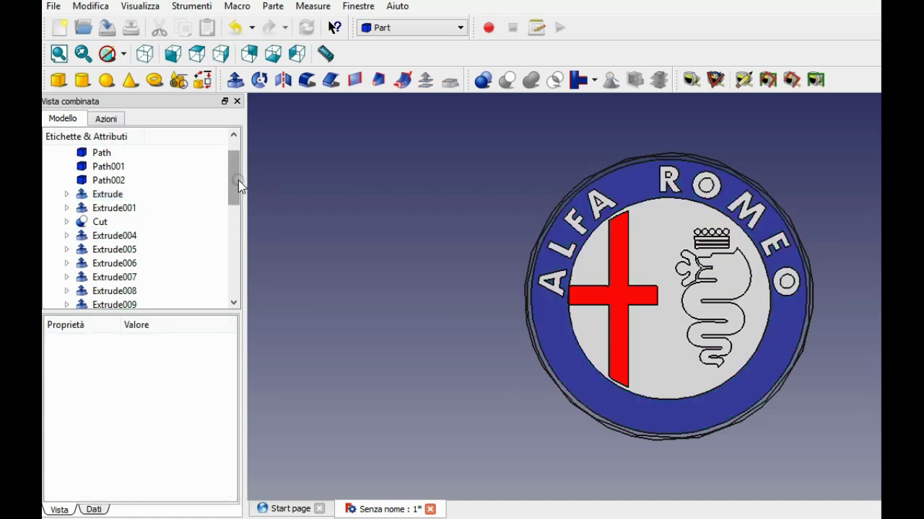
# - Set the Top view to see the badge face-on and select Extrude026
pyautogui.moveTo(451, 377)
pyautogui.mouseDown(button='middle')
pyautogui.moveTo(460, 383)
pyautogui.moveTo(363, 237)
pyautogui.mouseUp(button='middle')
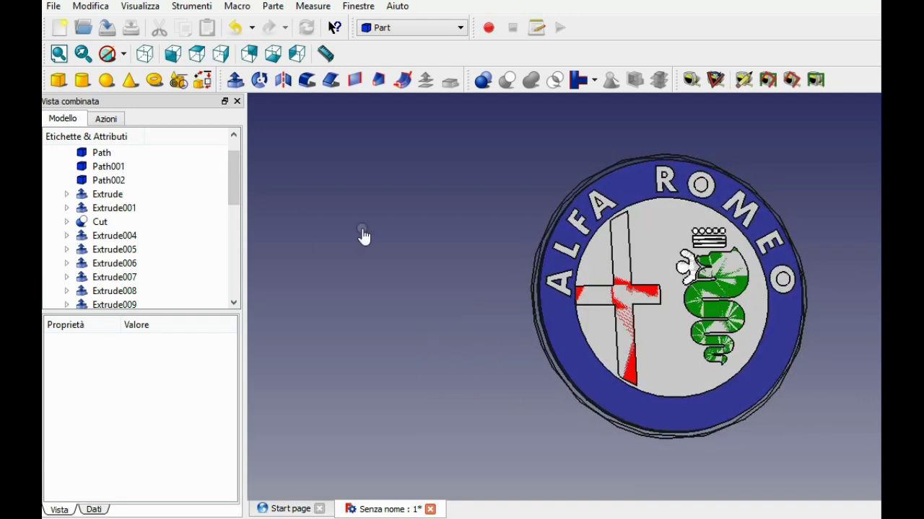
pyautogui.click(170, 56)
pyautogui.click(196, 53)
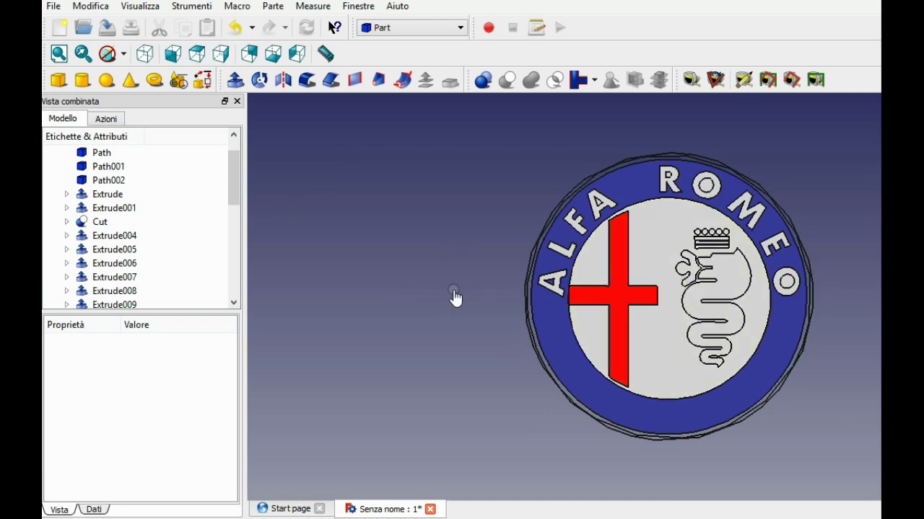
pyautogui.moveTo(237, 192); pyautogui.dragTo(236, 298)
pyautogui.click(138, 290)
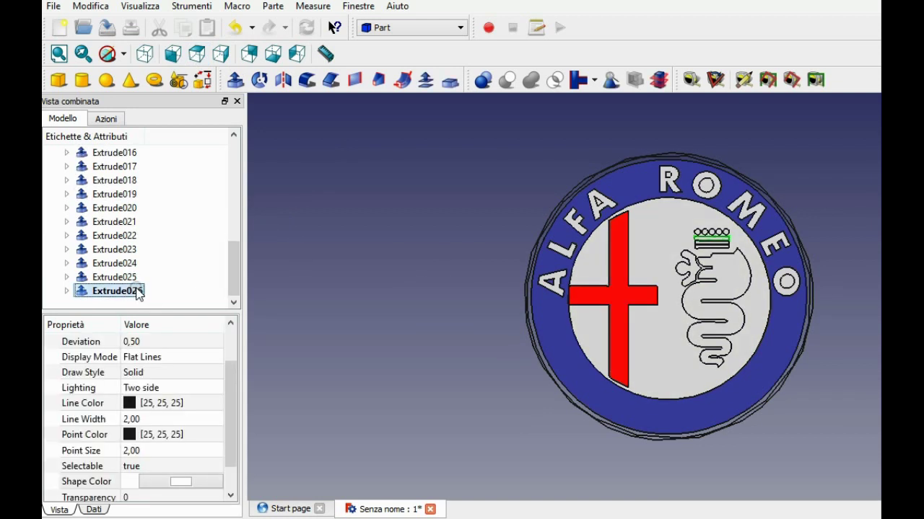
# - Set Extrude026's Dir z length to 5 mm in the Data properties
pyautogui.click(93, 510)
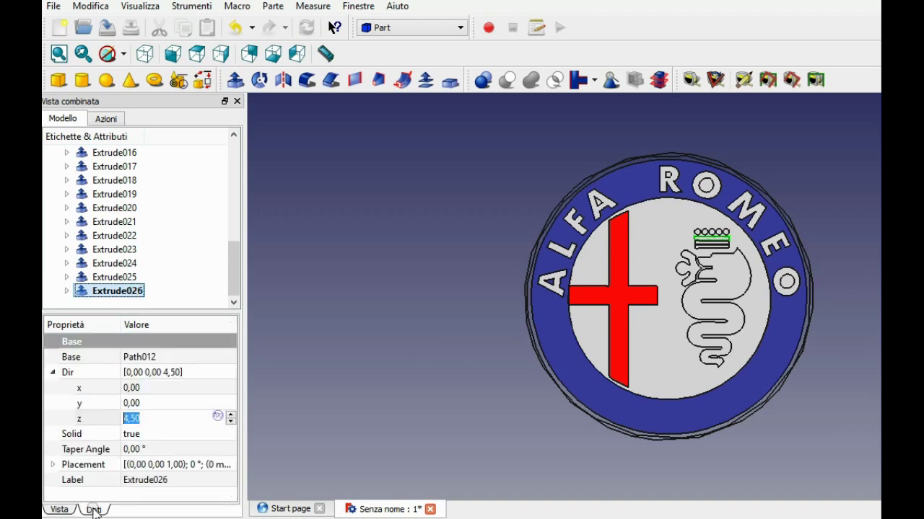
pyautogui.click(182, 416)
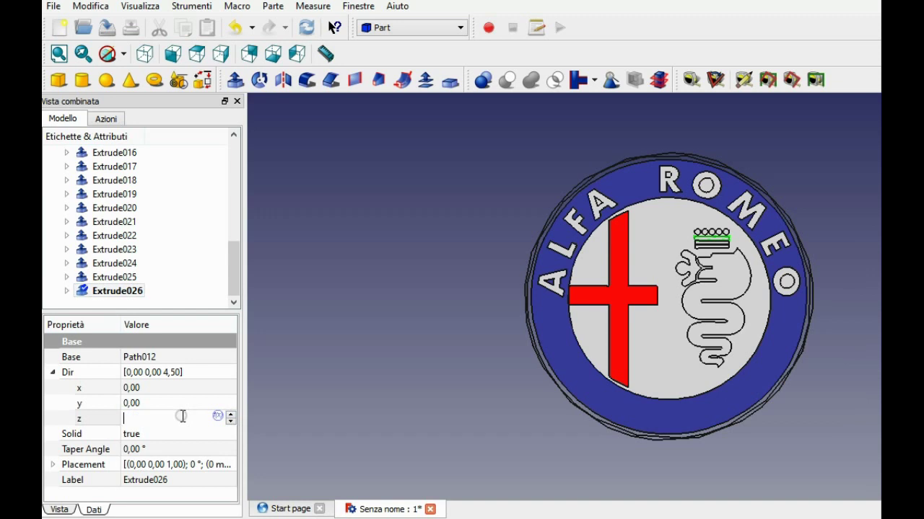
pyautogui.write('5')
pyautogui.press('Return')
pyautogui.click(350, 327)
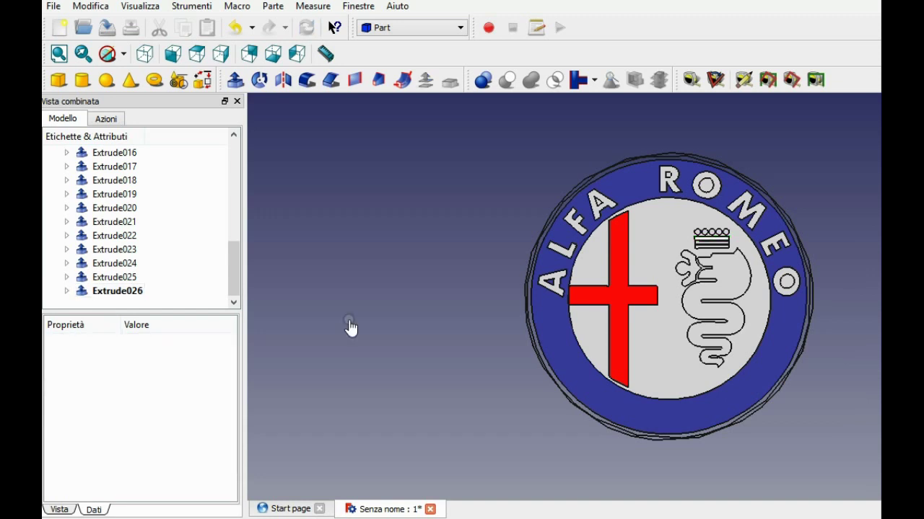
# - Set the shared Dir z length of all serpent extrusions to 5 mm
pyautogui.moveTo(136, 279); pyautogui.dragTo(126, 241)
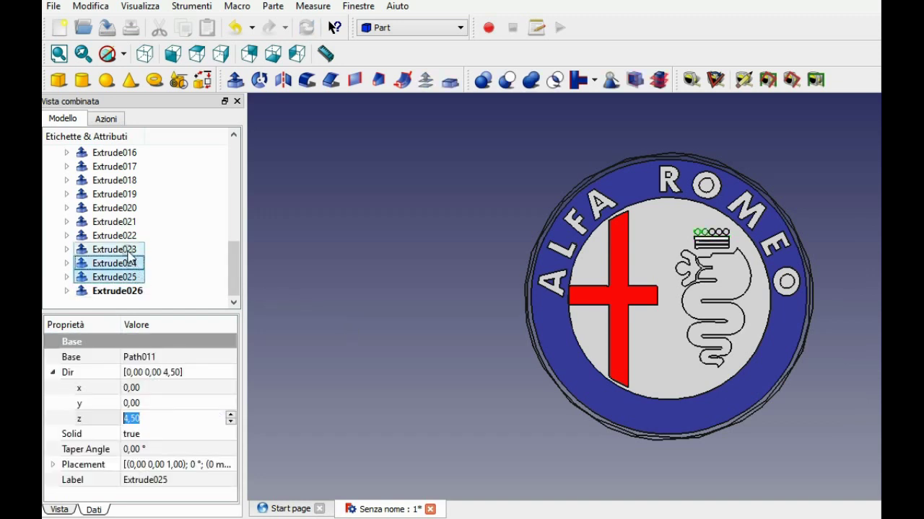
pyautogui.moveTo(126, 240); pyautogui.dragTo(118, 167)
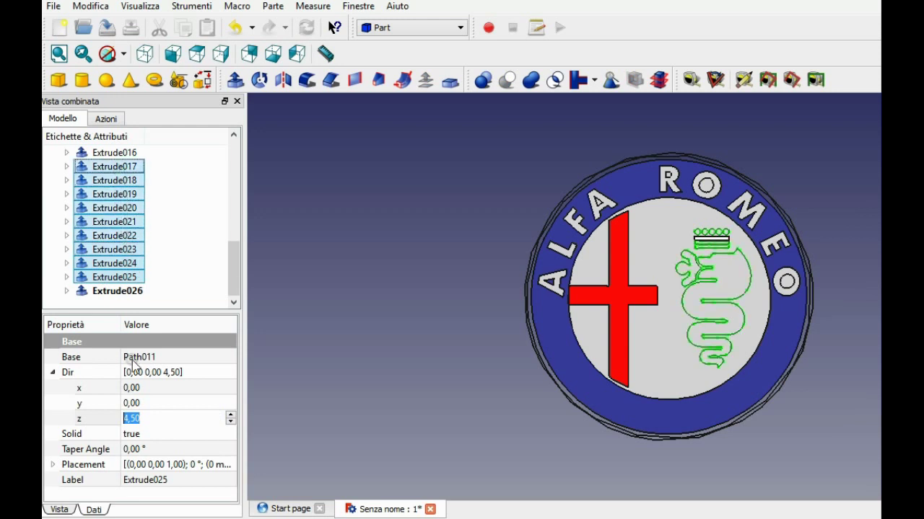
pyautogui.click(189, 415)
pyautogui.press('BackSpace')
pyautogui.press('BackSpace')
pyautogui.press('BackSpace')
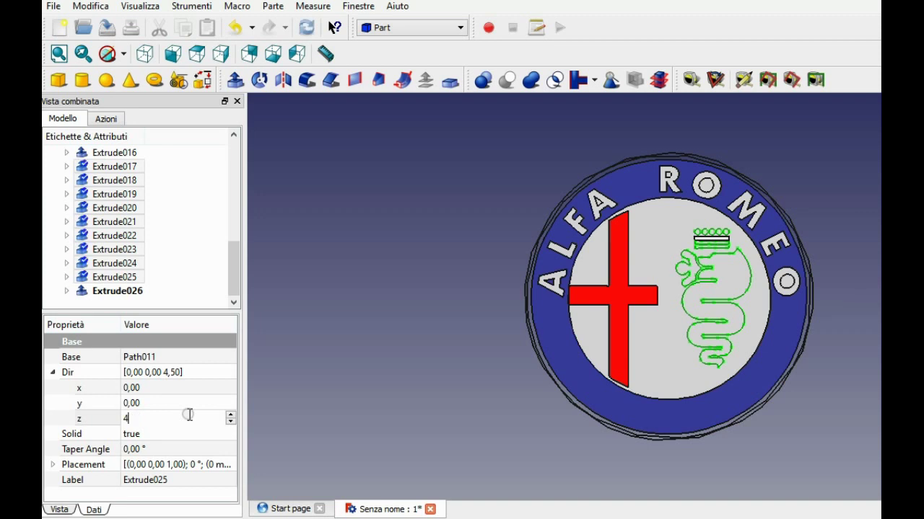
pyautogui.write('5')
pyautogui.press('Return')
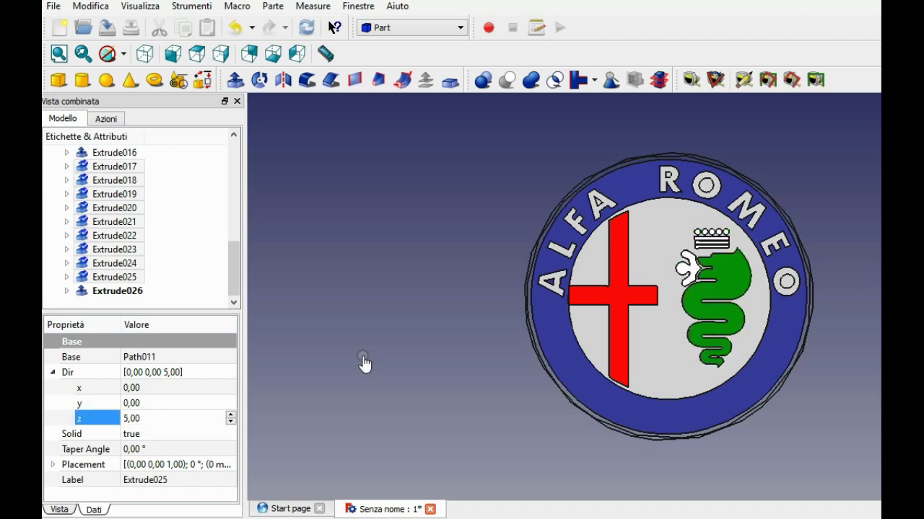
pyautogui.click(365, 363)
# - Orbit to check the badge depth, then verify the red cross's extrusion length
pyautogui.moveTo(371, 368)
pyautogui.mouseDown(button='middle')
pyautogui.moveTo(556, 324)
pyautogui.moveTo(525, 351)
pyautogui.moveTo(563, 346)
pyautogui.mouseUp(button='middle')
pyautogui.press('1')
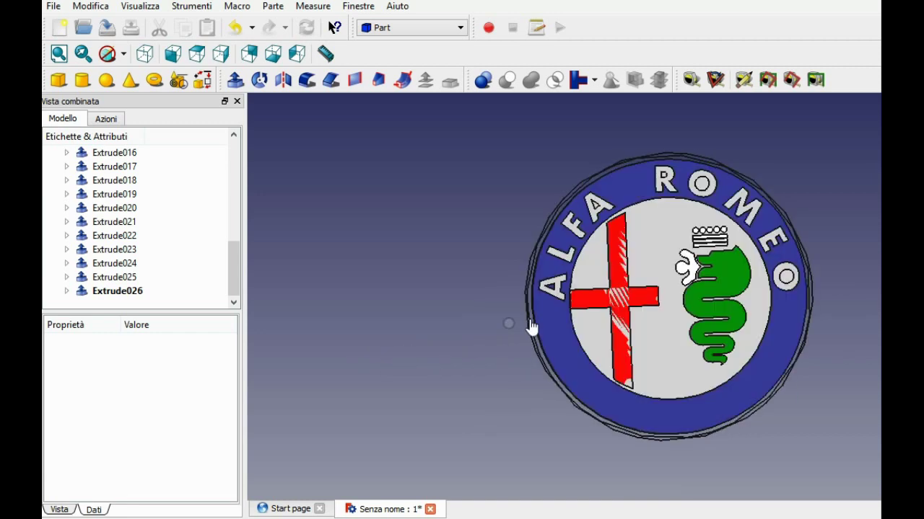
pyautogui.click(614, 305)
pyautogui.click(166, 415)
pyautogui.write('5')
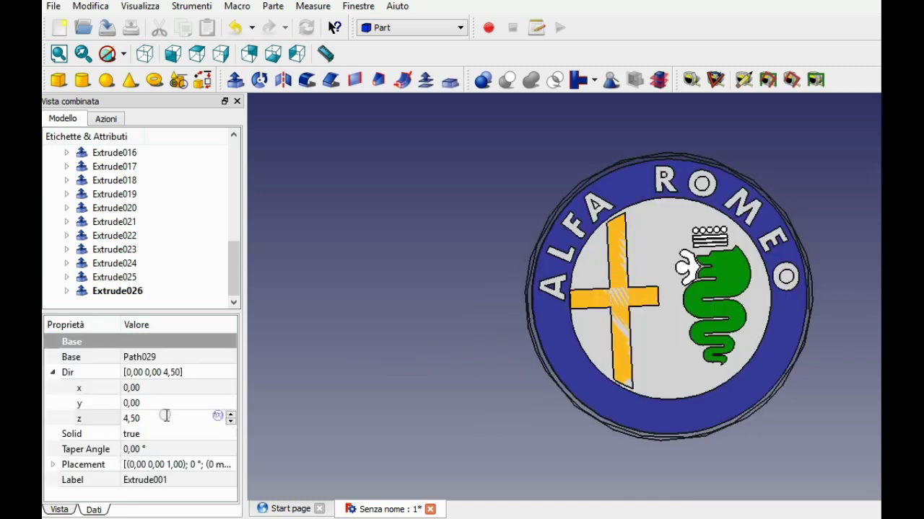
pyautogui.click(597, 209)
pyautogui.click(466, 232)
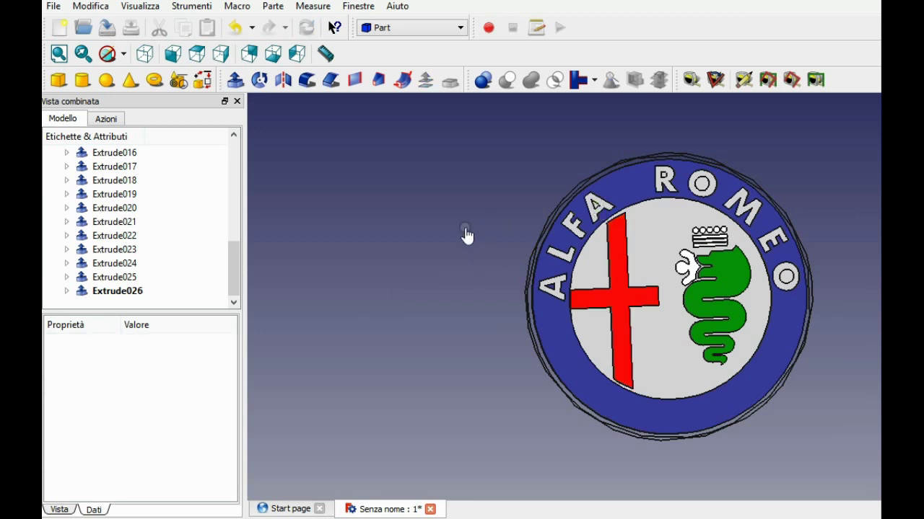
# - Cut the letter A out of the blue ring, creating Cut001
pyautogui.click(598, 221)
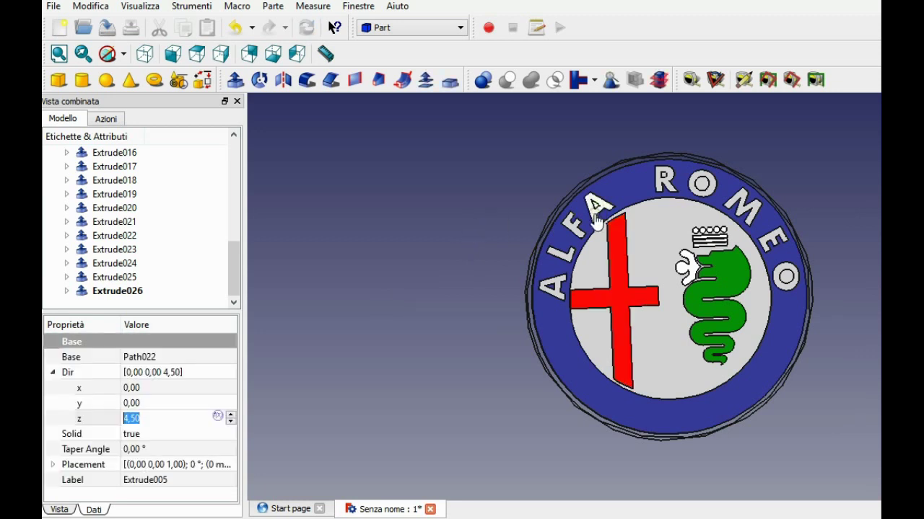
pyautogui.keyDown('ctrl'); pyautogui.click(597, 209); pyautogui.keyUp('ctrl')
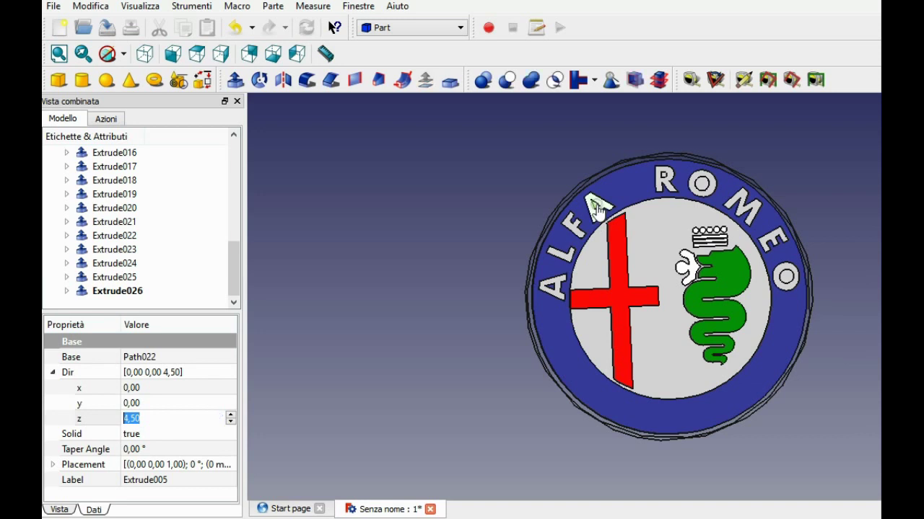
pyautogui.click(508, 80)
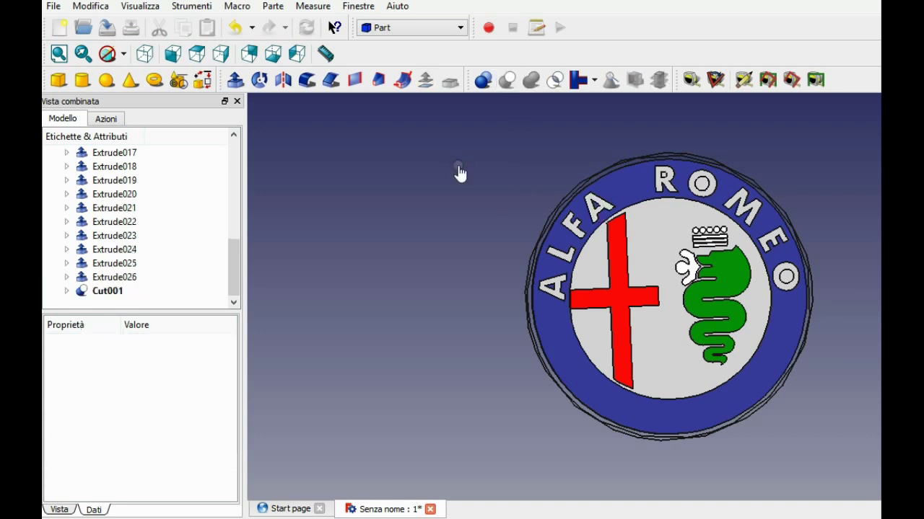
# - Cut an O of ROMEO out of the ring, then pick the R and outer circle outline
pyautogui.click(704, 196)
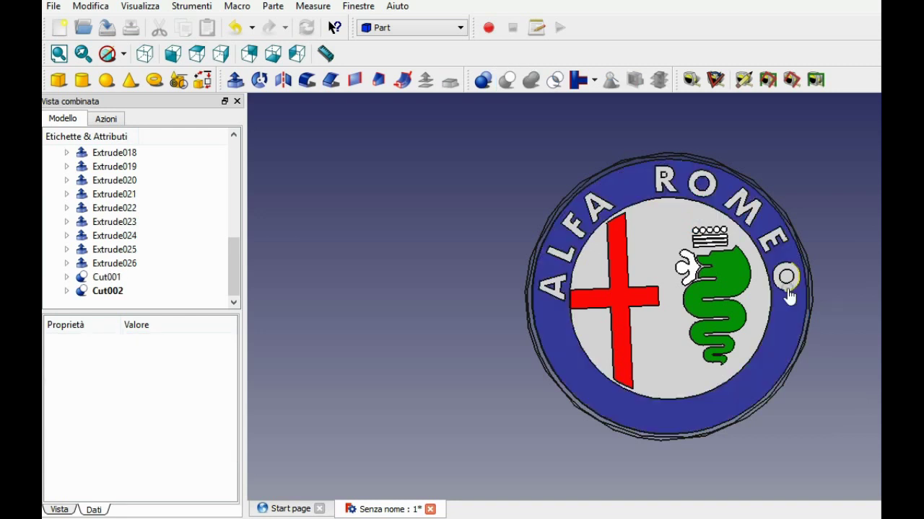
pyautogui.click(787, 279)
pyautogui.click(507, 79)
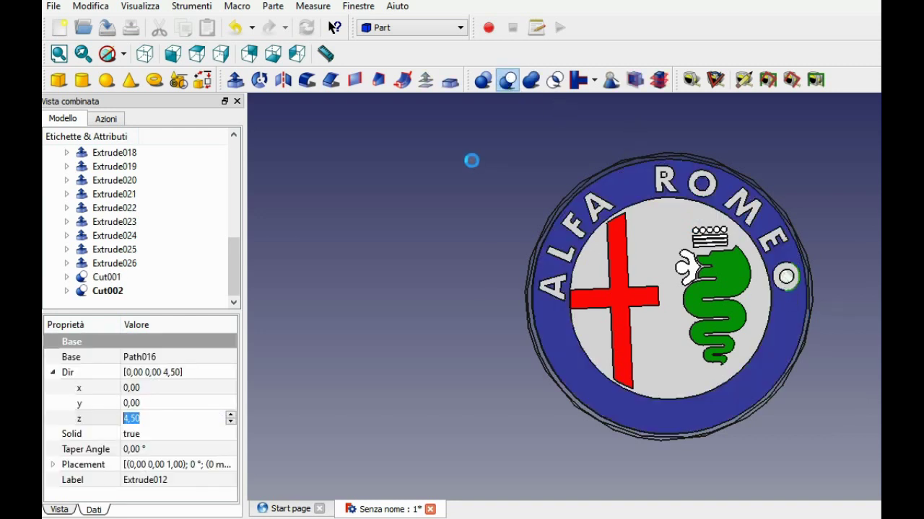
pyautogui.click(664, 179)
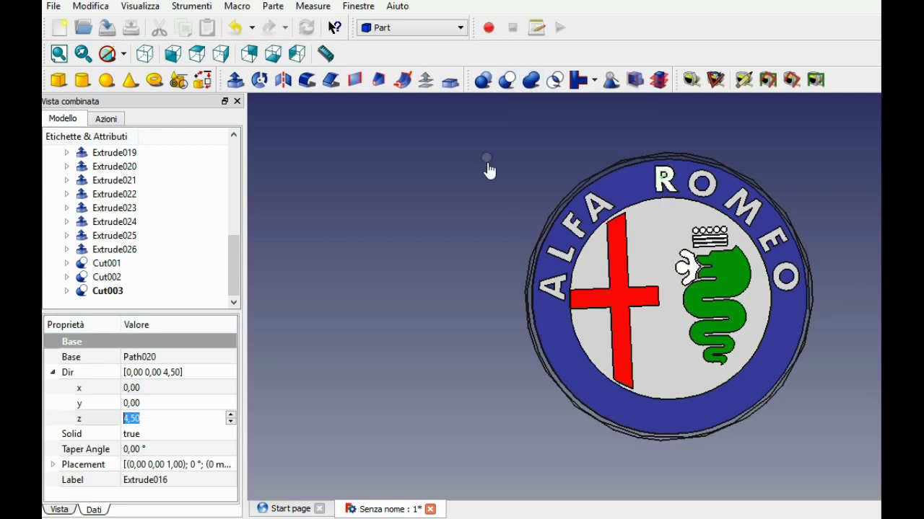
pyautogui.click(525, 289)
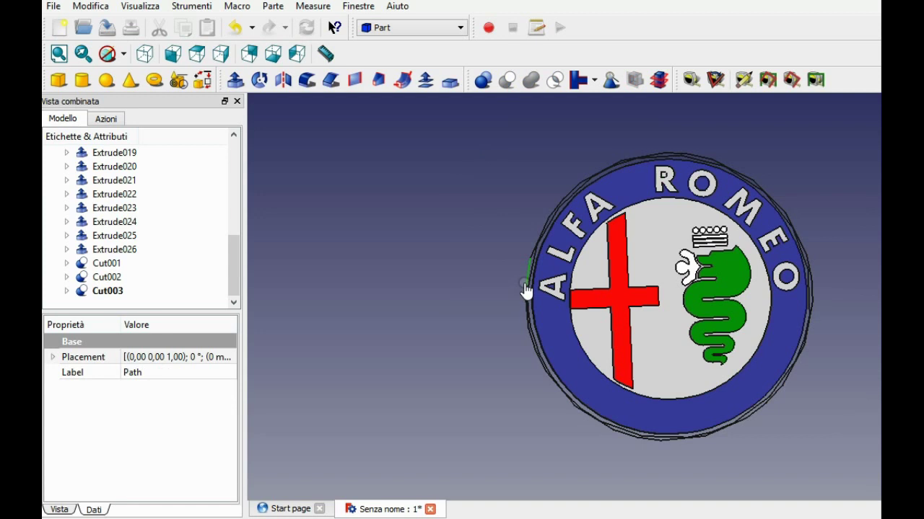
# - Extrude the outer circle 3.8 mm as a solid, creating Extrude027
pyautogui.click(235, 79)
pyautogui.doubleClick(228, 283)
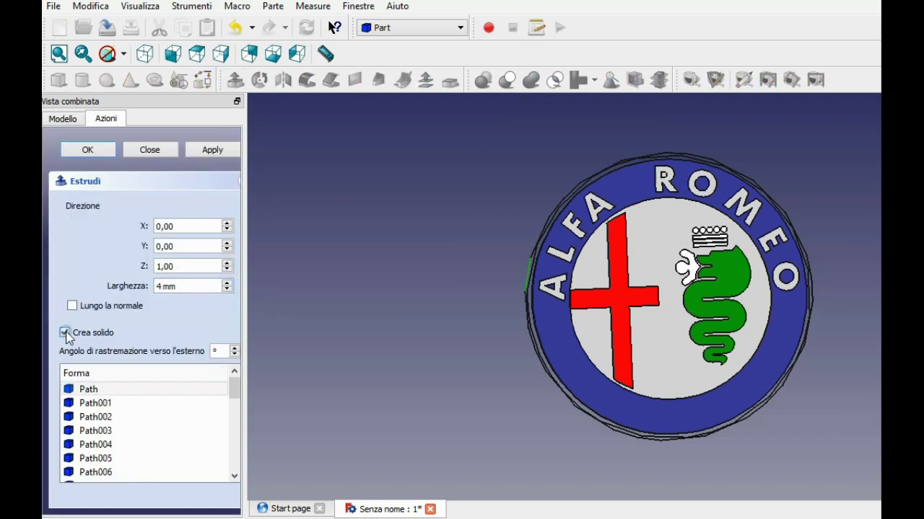
pyautogui.click(163, 286)
pyautogui.click(88, 149)
# - Set Extrude027's Shape Color to white for the badge rim
pyautogui.click(115, 292)
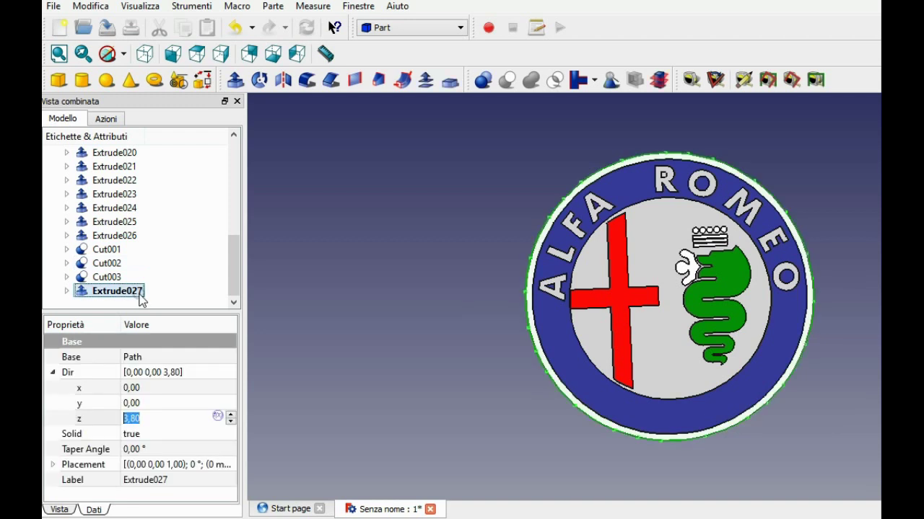
pyautogui.click(61, 510)
pyautogui.click(179, 482)
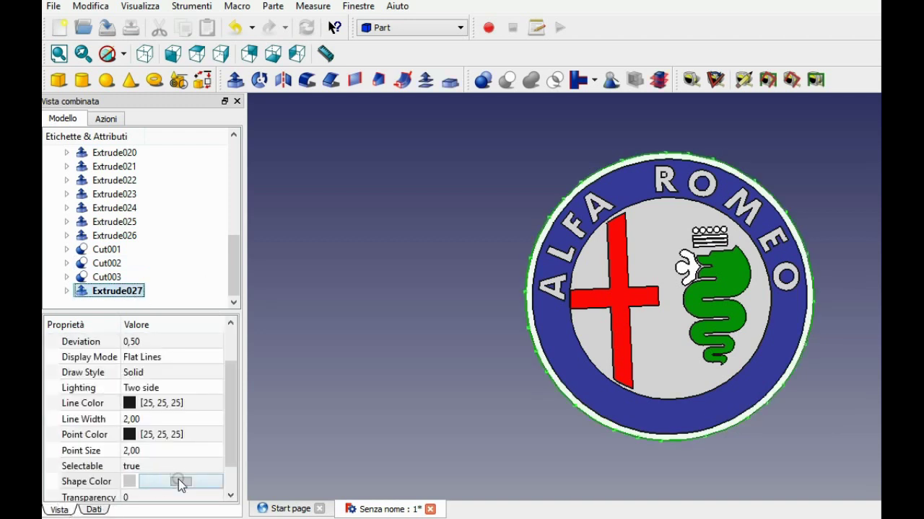
pyautogui.click(544, 260)
pyautogui.click(659, 387)
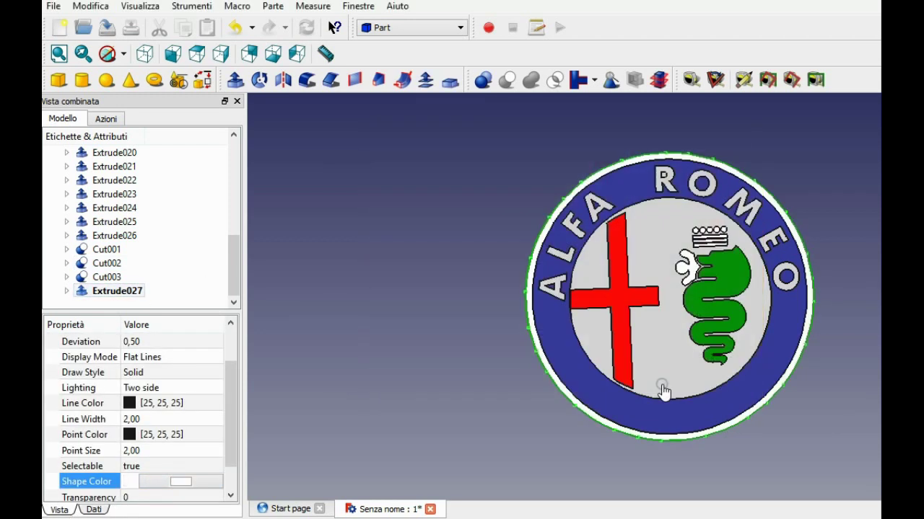
pyautogui.click(436, 371)
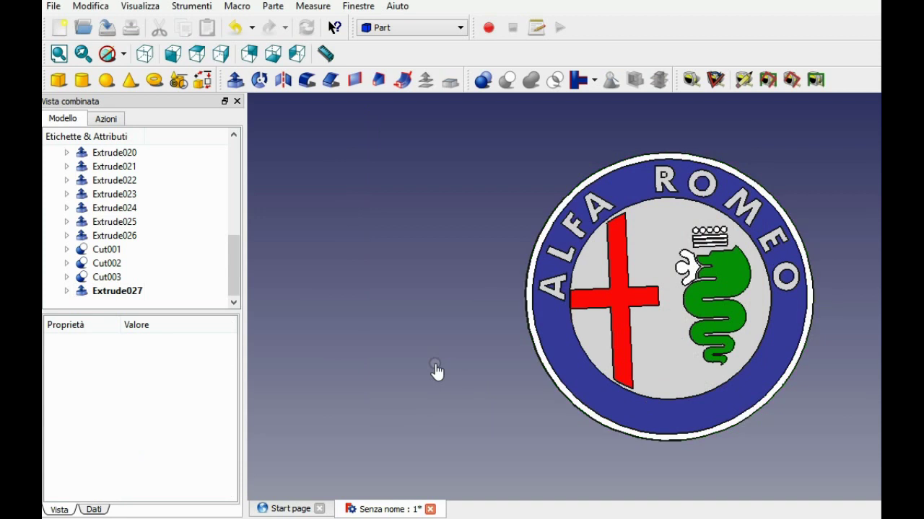